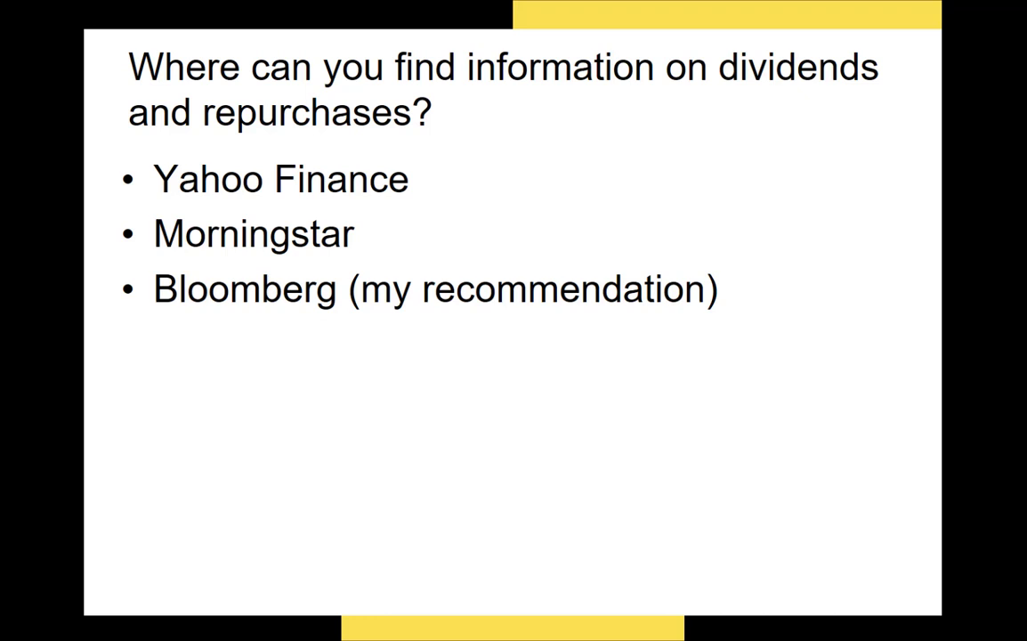
Switch to Ford Motor Co's Morningstar page in Firefox and find the Dividends & Splits section.
key(alt+Tab)
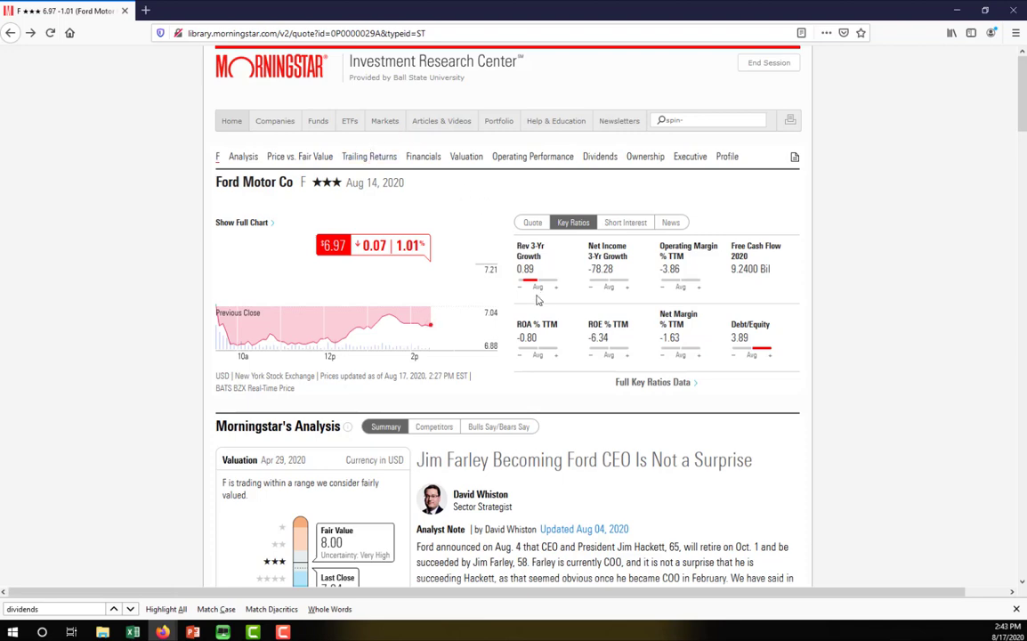
scroll(534, 298, down, 1)
scroll(538, 304, down, 3)
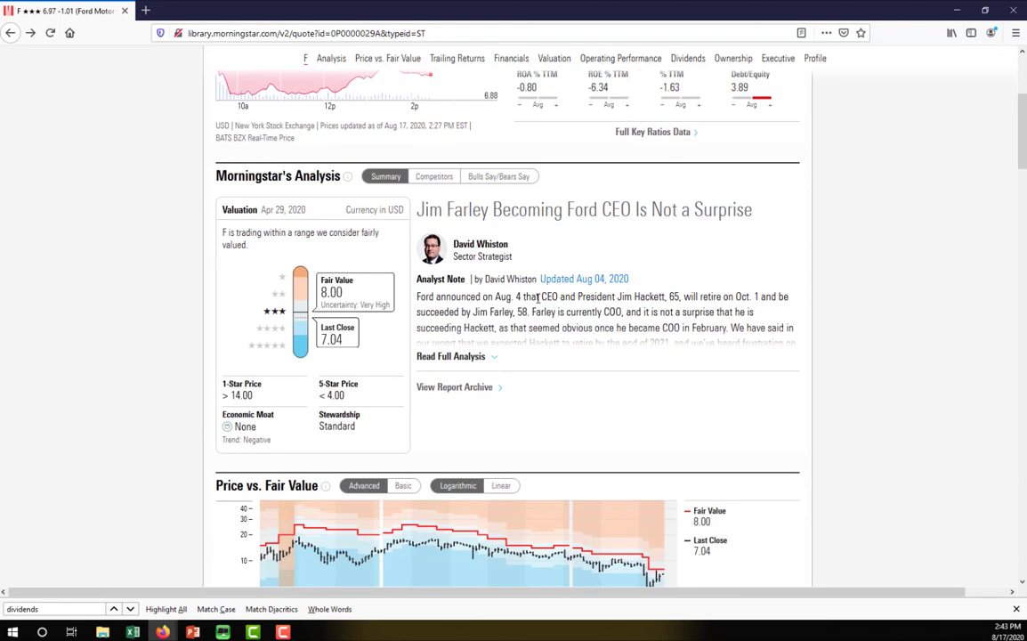
scroll(538, 303, down, 2)
scroll(538, 304, down, 3)
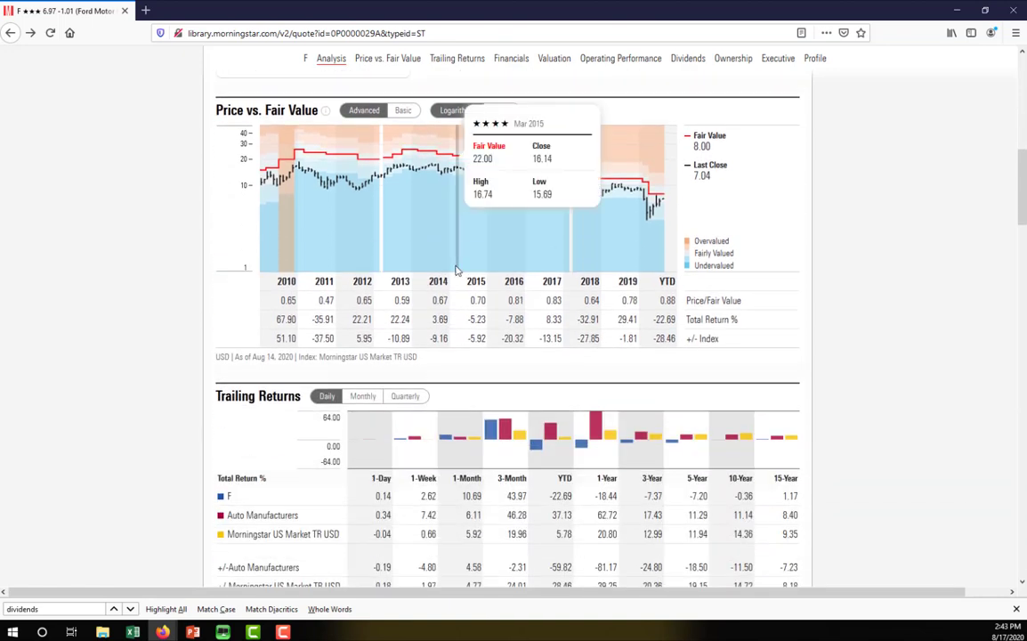
scroll(484, 309, down, 5)
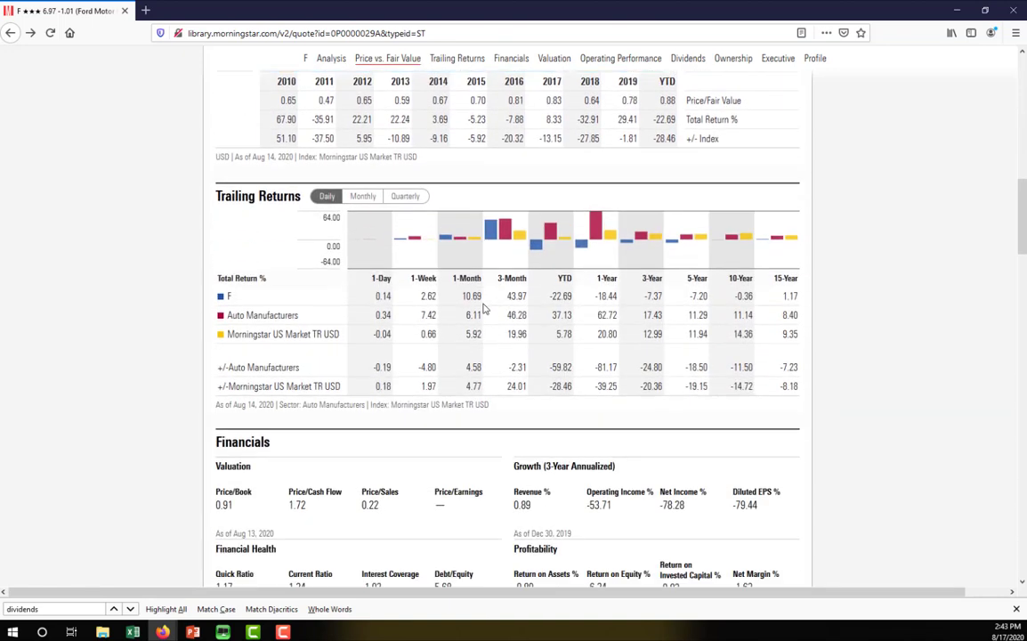
scroll(483, 309, down, 5)
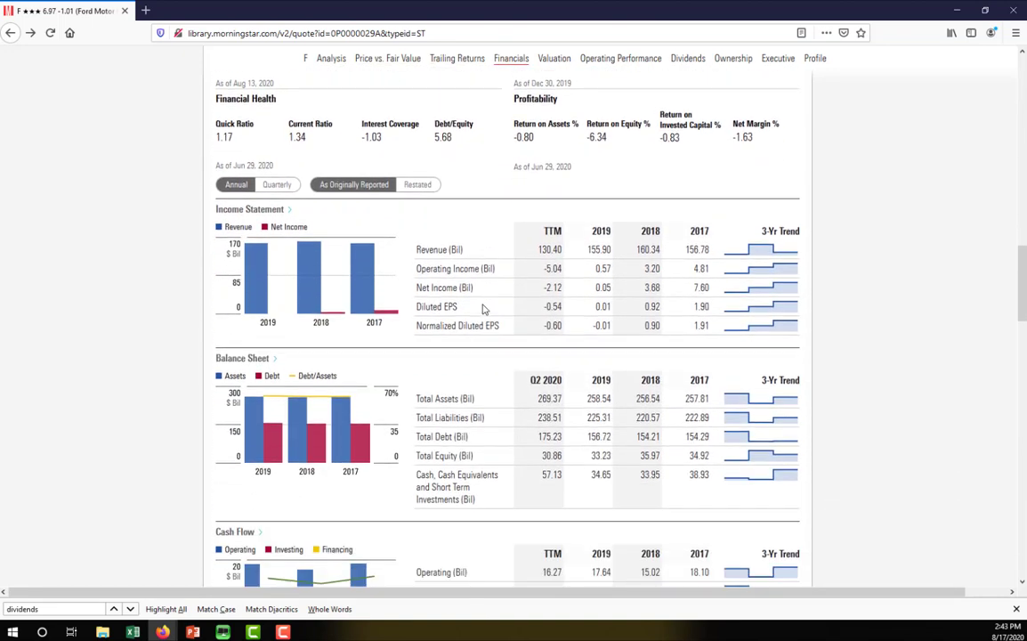
scroll(484, 308, down, 8)
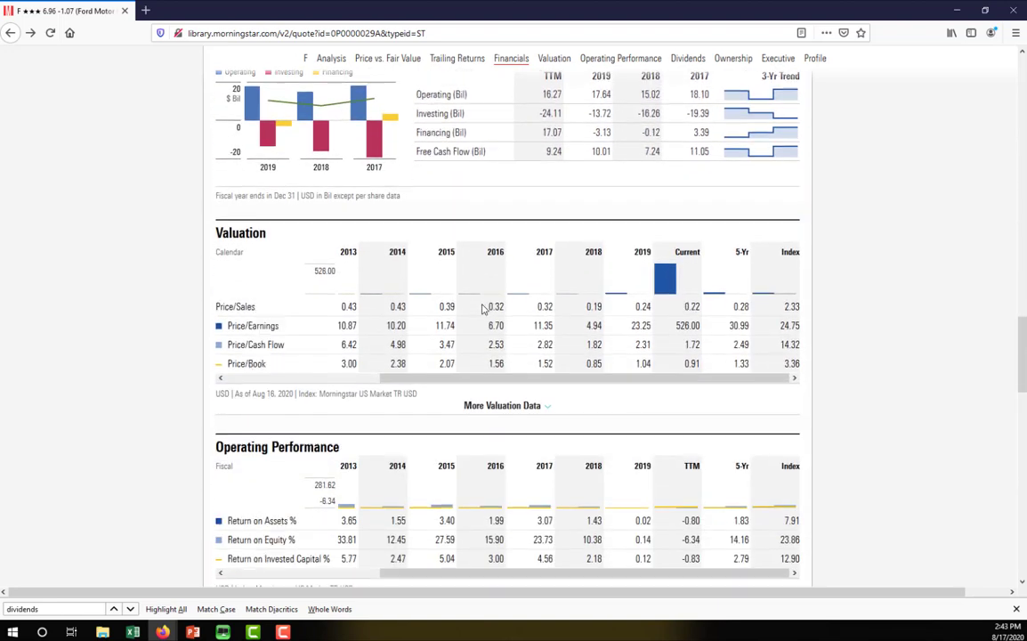
scroll(483, 309, down, 1)
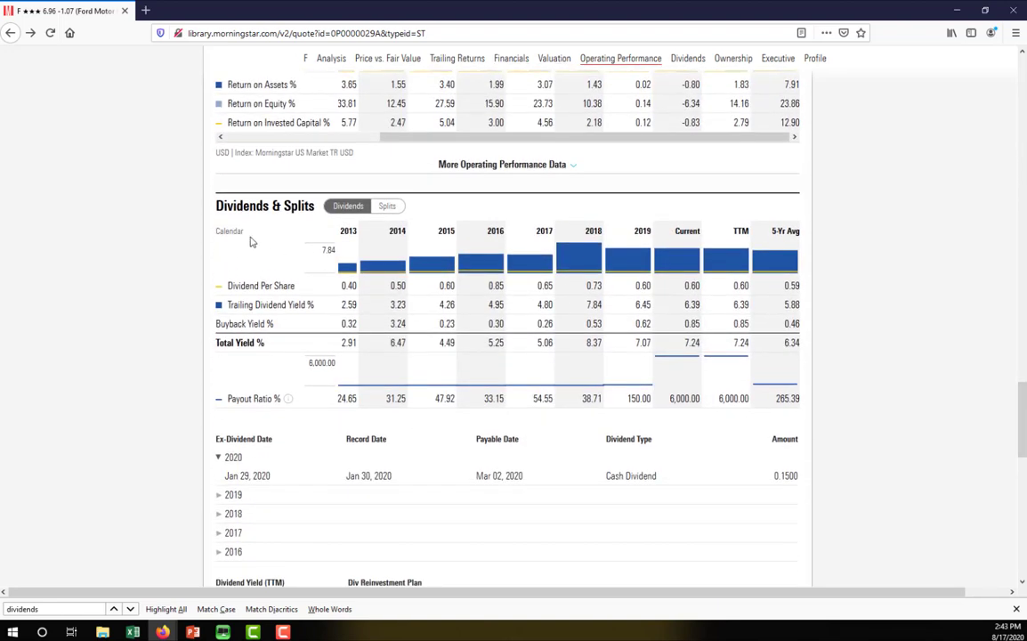
drag(238, 204, 317, 206)
click(298, 229)
Review Ford's dividend per share for the current, TTM and 5-year average columns.
double_click(743, 286)
drag(746, 285, 697, 285)
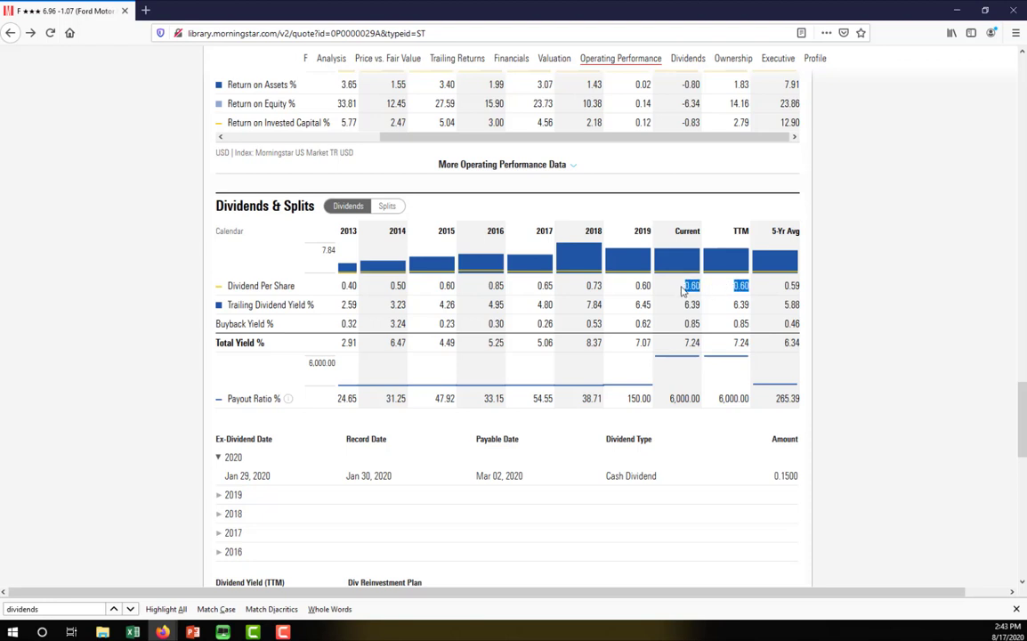
click(689, 288)
double_click(789, 286)
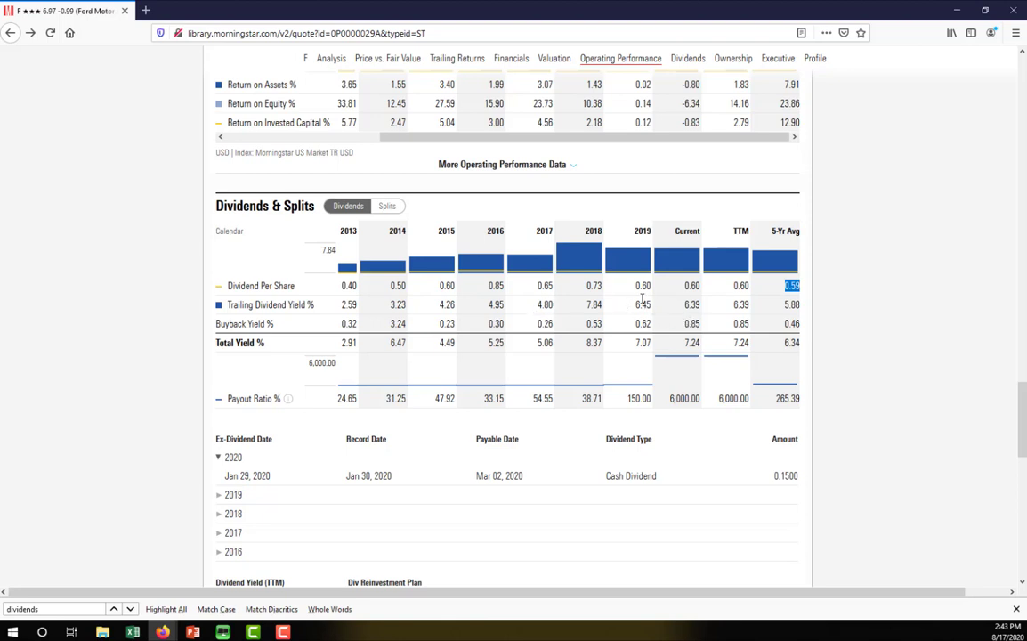
Compare Ford's trailing dividend yield across 2019, the current period, TTM and the 5-year average.
double_click(734, 308)
drag(732, 309, 589, 306)
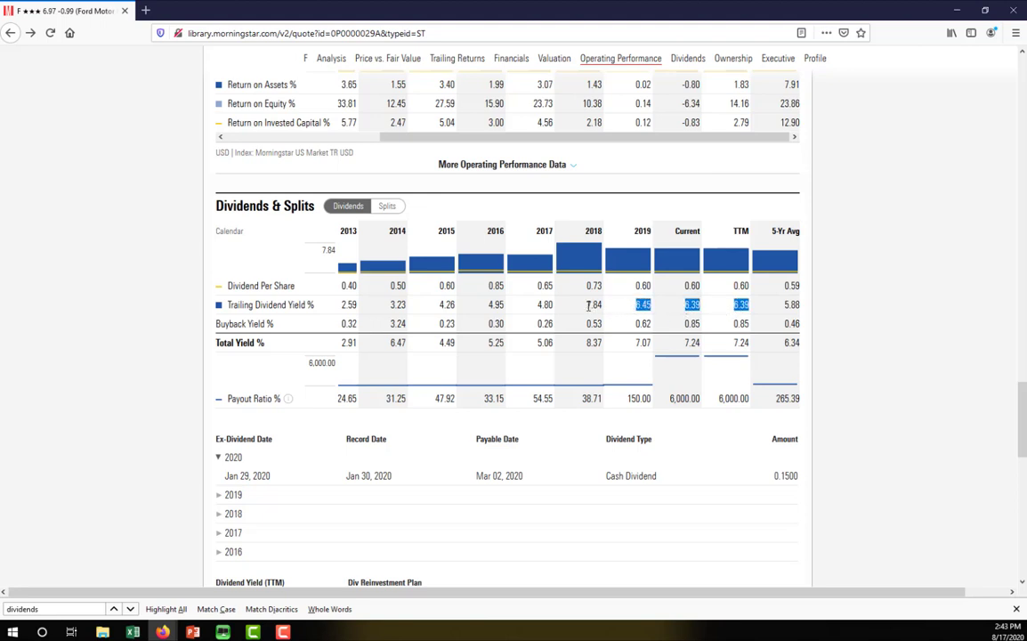
click(704, 308)
drag(732, 307, 797, 306)
click(785, 312)
click(797, 306)
Examine the Buyback Yield % row in the dividends table, including the current and 2019 figures.
drag(214, 326, 275, 324)
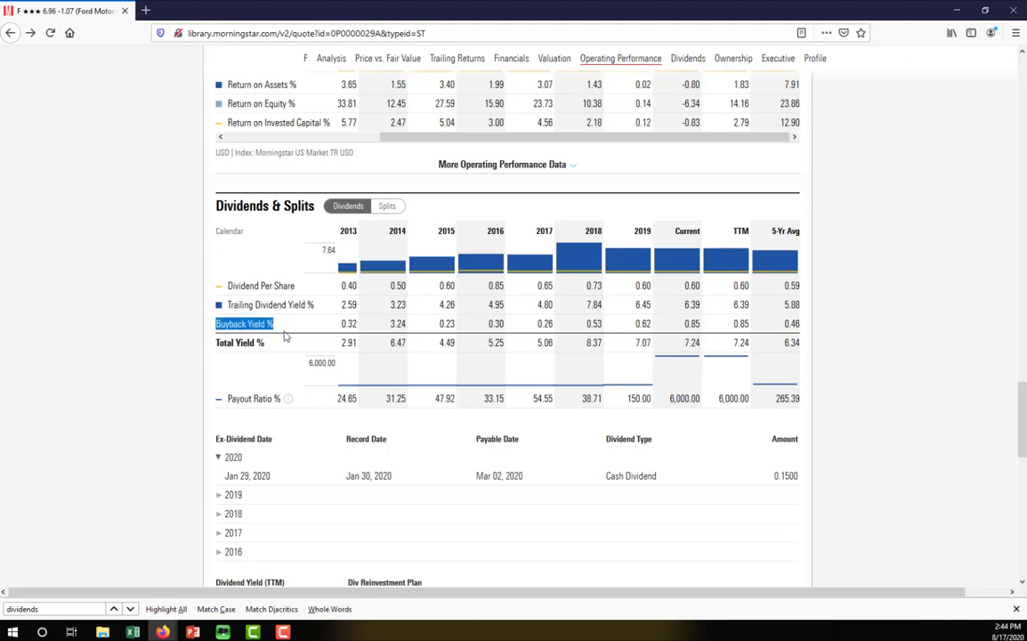
click(691, 328)
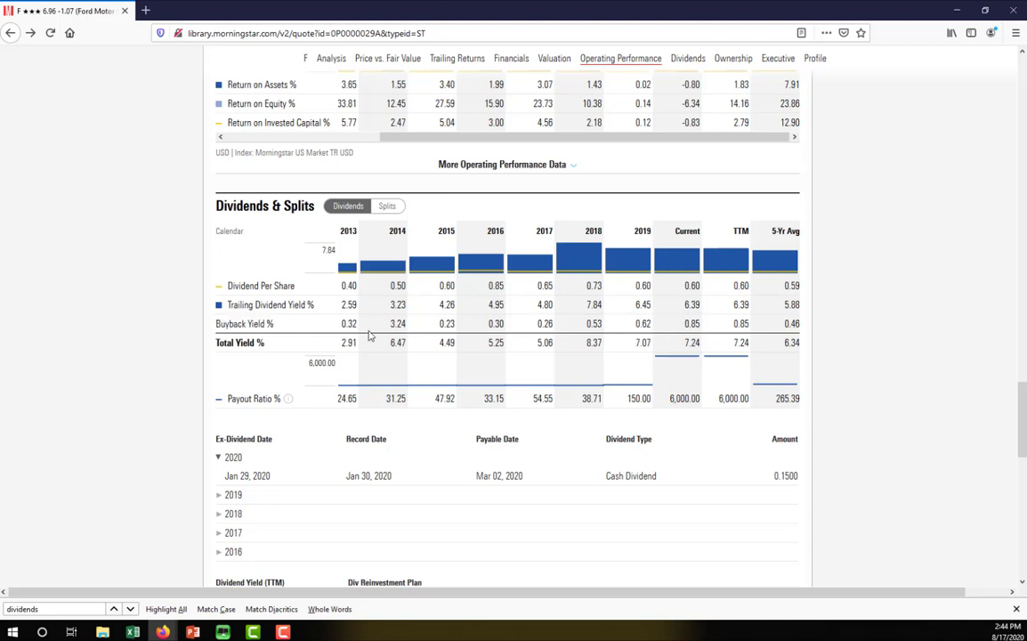
drag(241, 324, 559, 302)
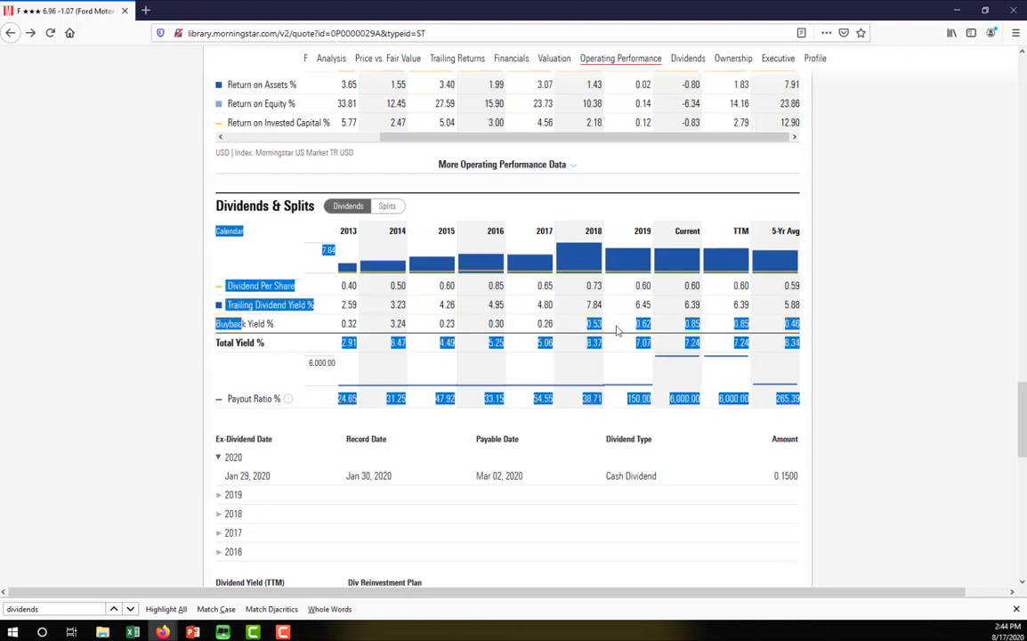
click(588, 307)
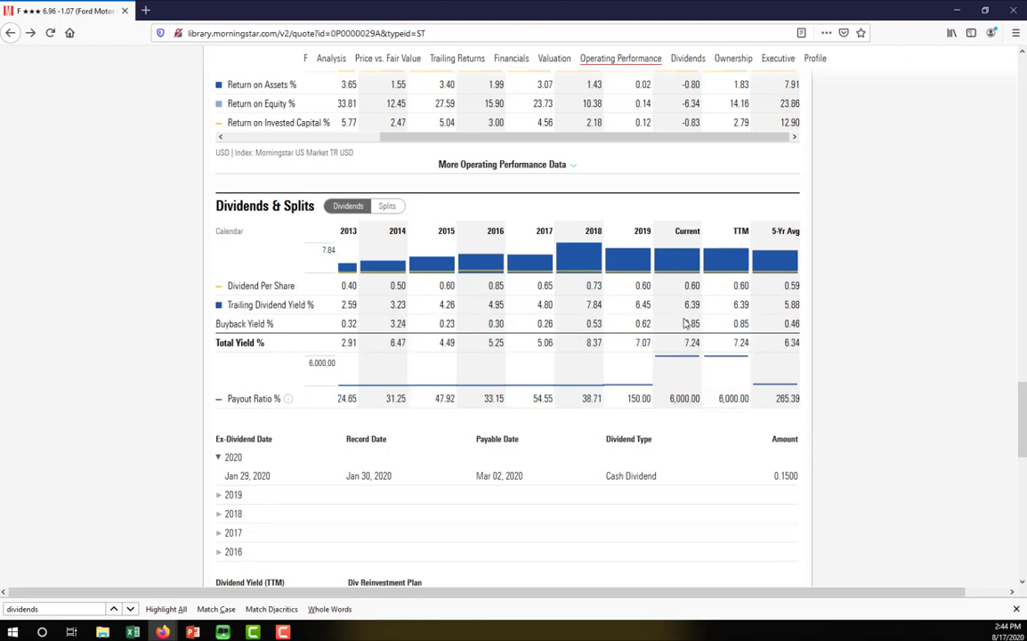
double_click(644, 323)
Show Ford's split history and inspect the Aug 03, 2000 and Jul 06, 1994 entries with their ratios.
click(387, 205)
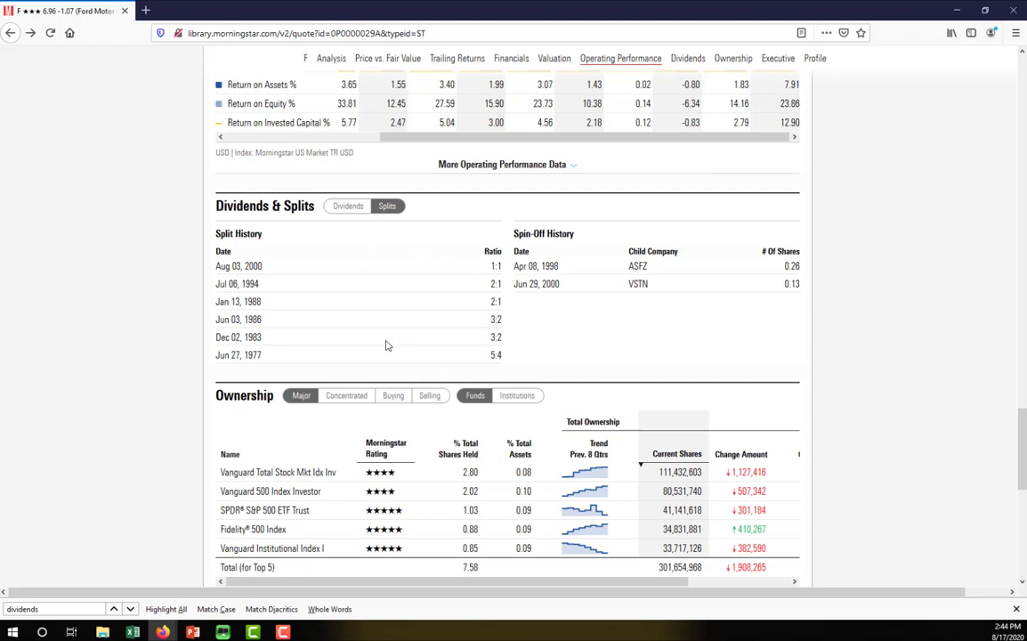
drag(216, 266, 310, 275)
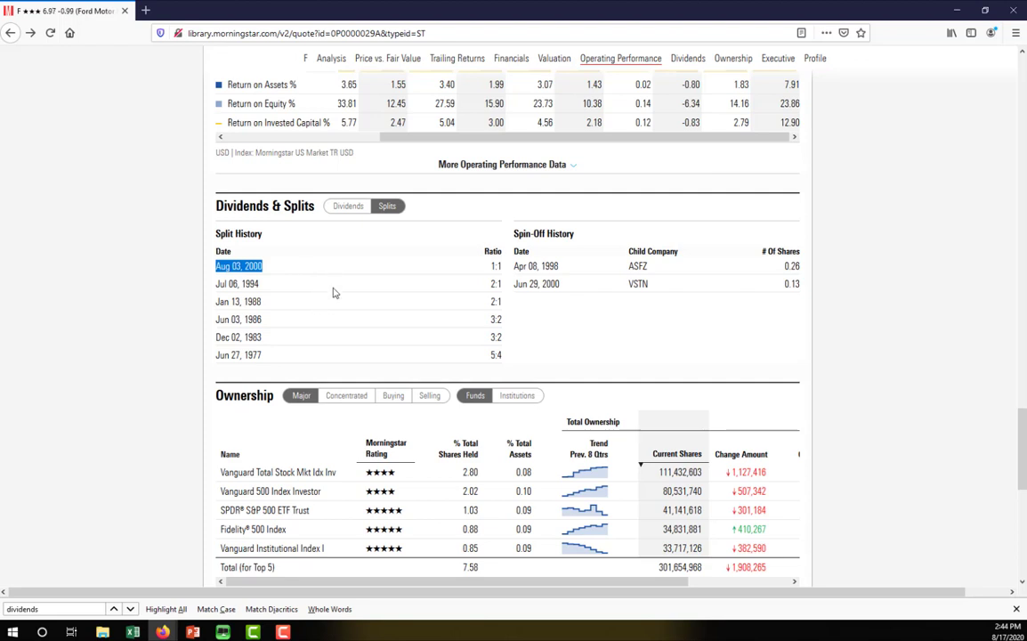
drag(259, 284, 216, 285)
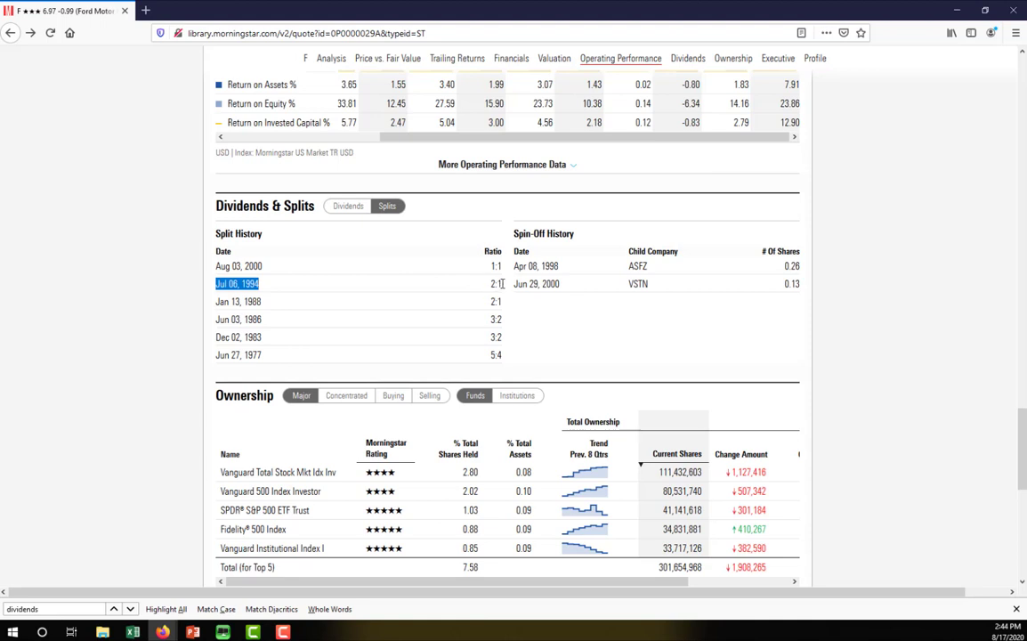
drag(501, 283, 489, 285)
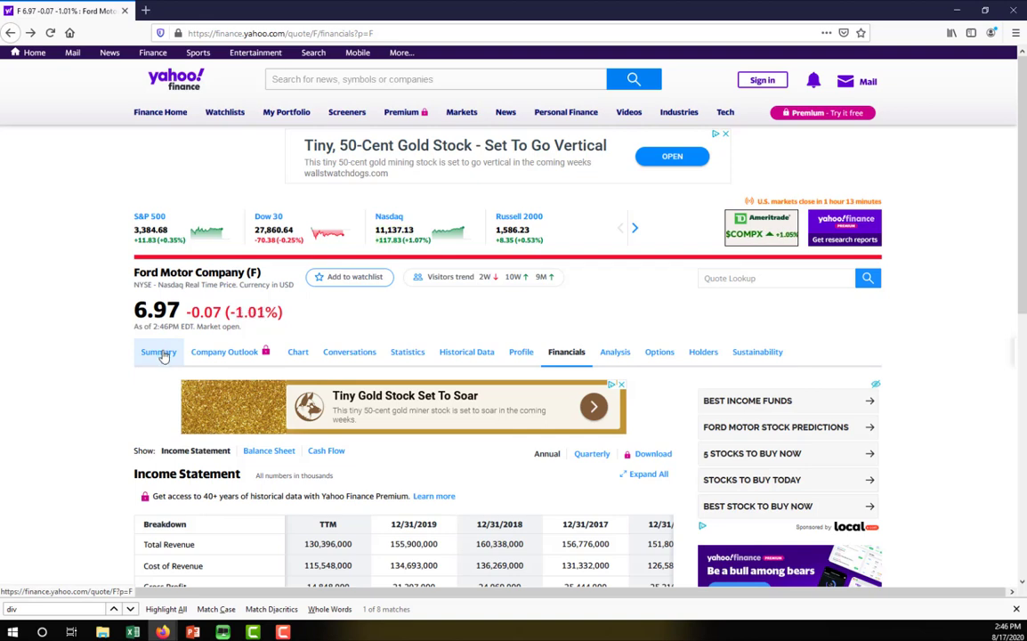
Open Ford's summary on Yahoo Finance and check its forward dividend and yield entry.
click(160, 353)
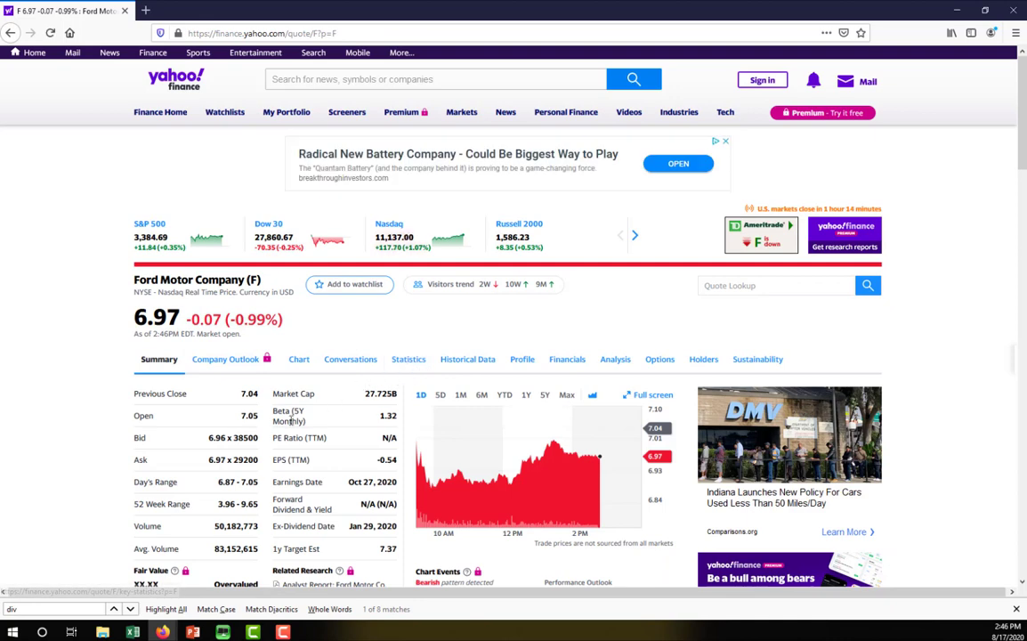
scroll(308, 428, down, 1)
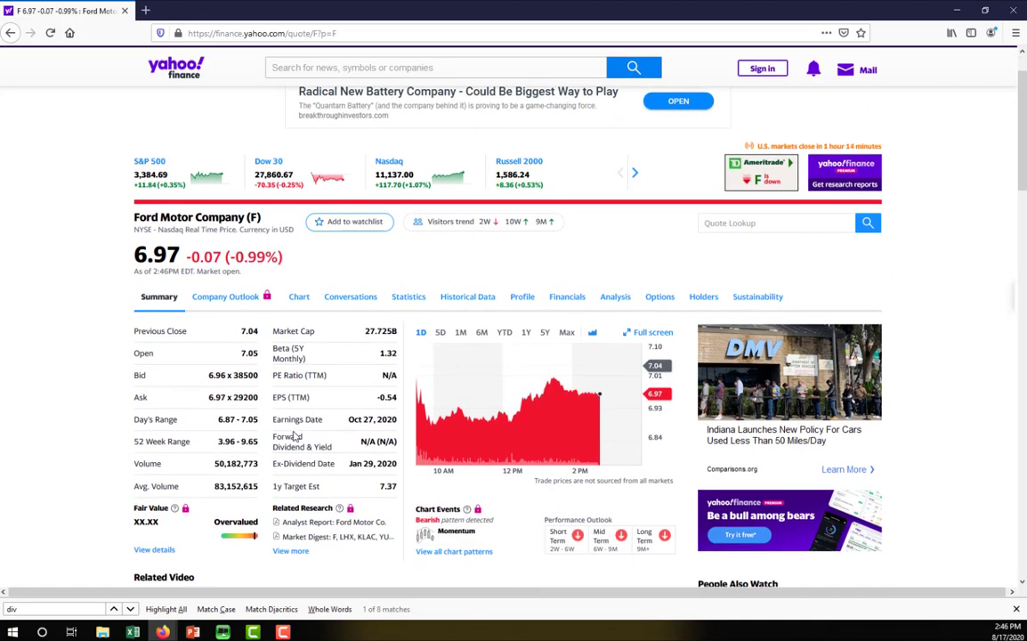
drag(274, 437, 258, 453)
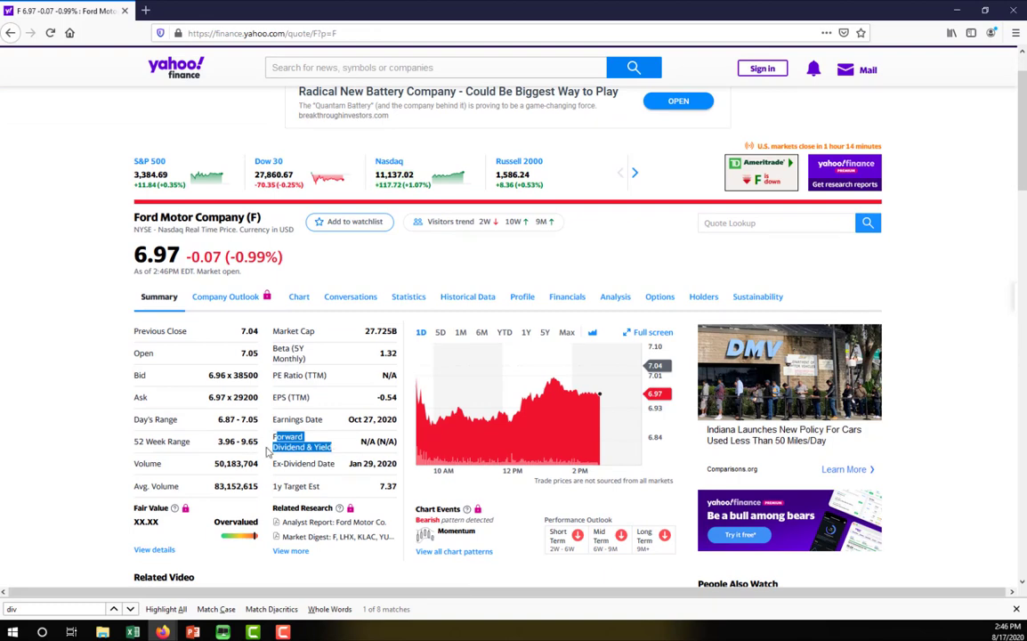
click(278, 437)
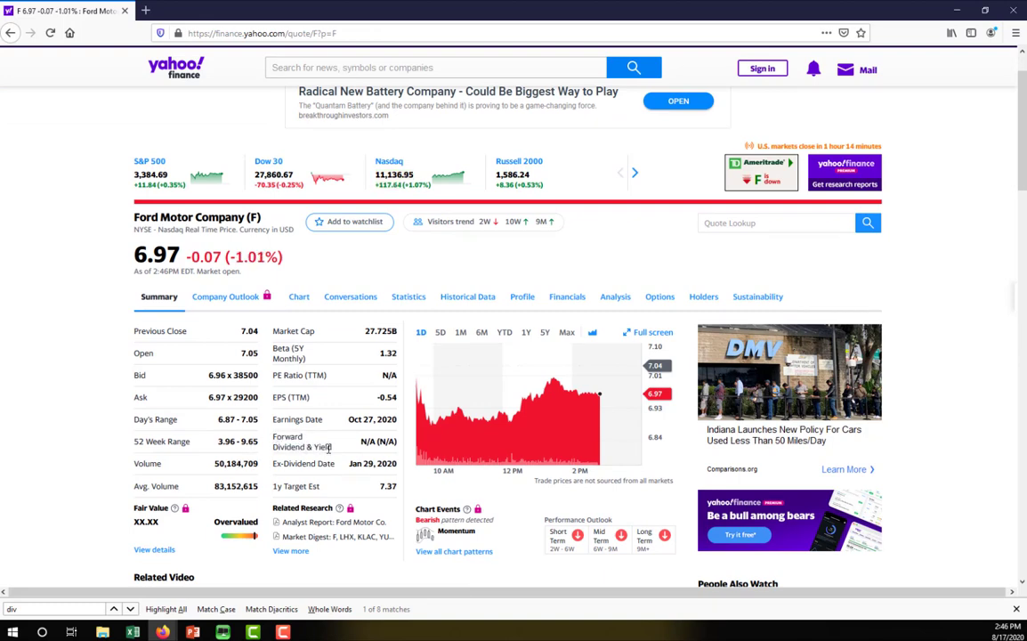
scroll(342, 454, down, 3)
scroll(343, 453, down, 3)
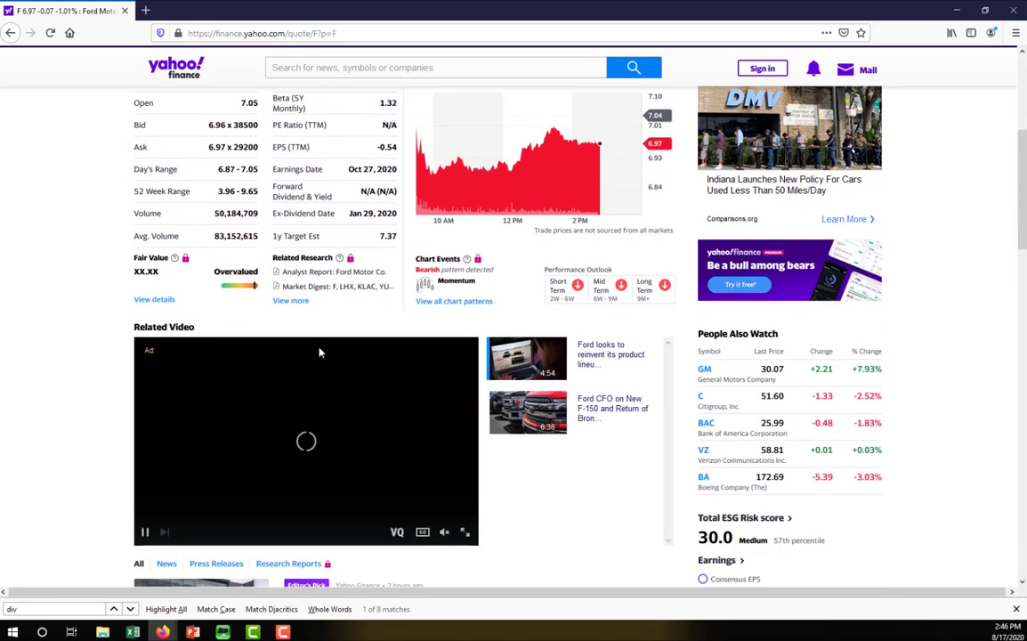
scroll(362, 406, up, 5)
scroll(303, 302, up, 1)
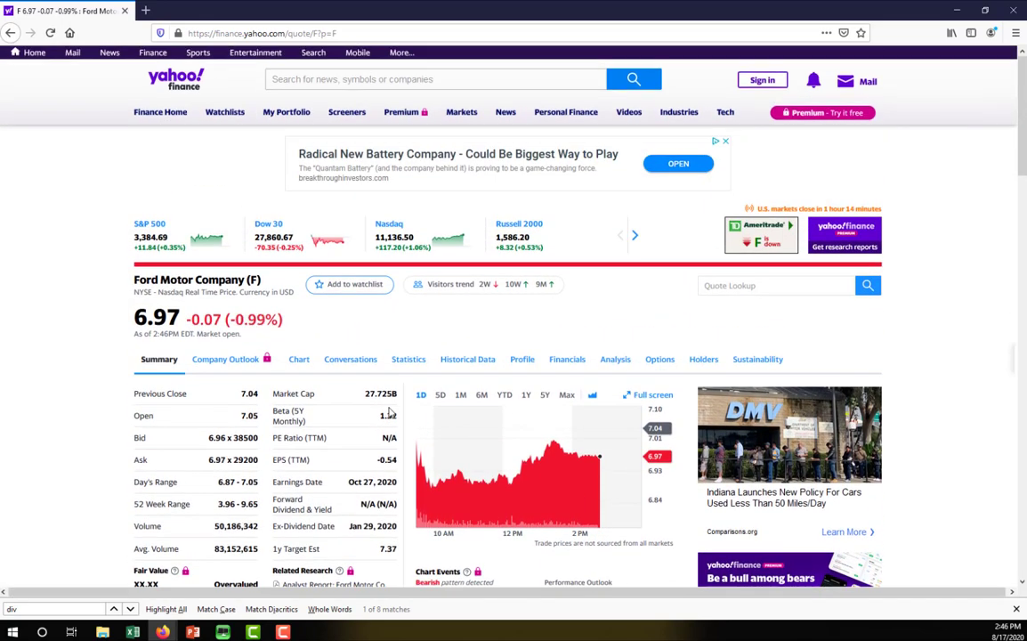
Open Ford's statistics on Yahoo Finance and find the Dividends & Splits section.
click(409, 361)
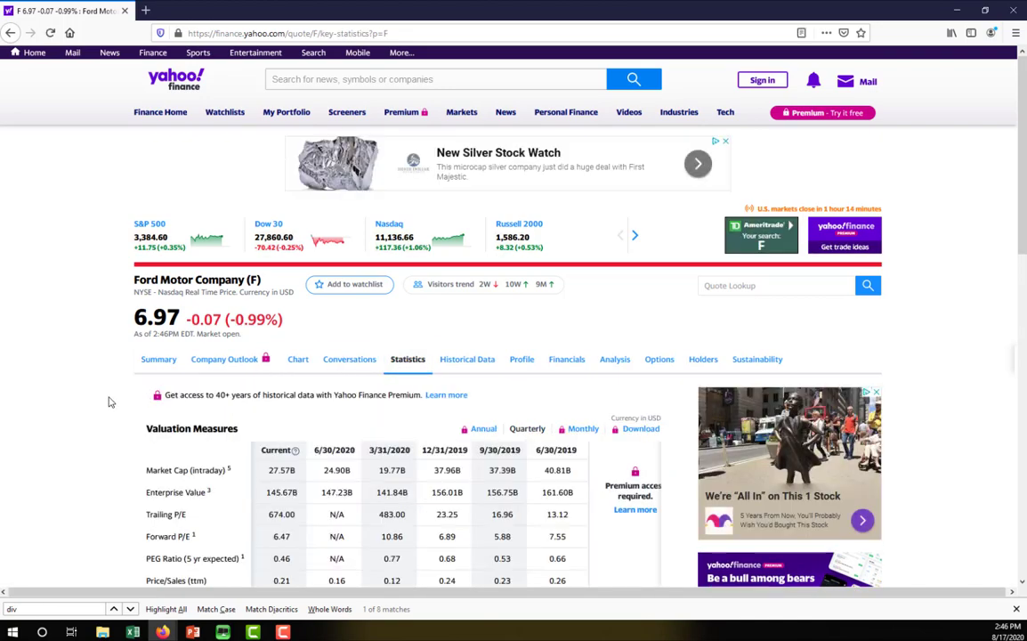
scroll(119, 411, down, 4)
scroll(122, 411, down, 5)
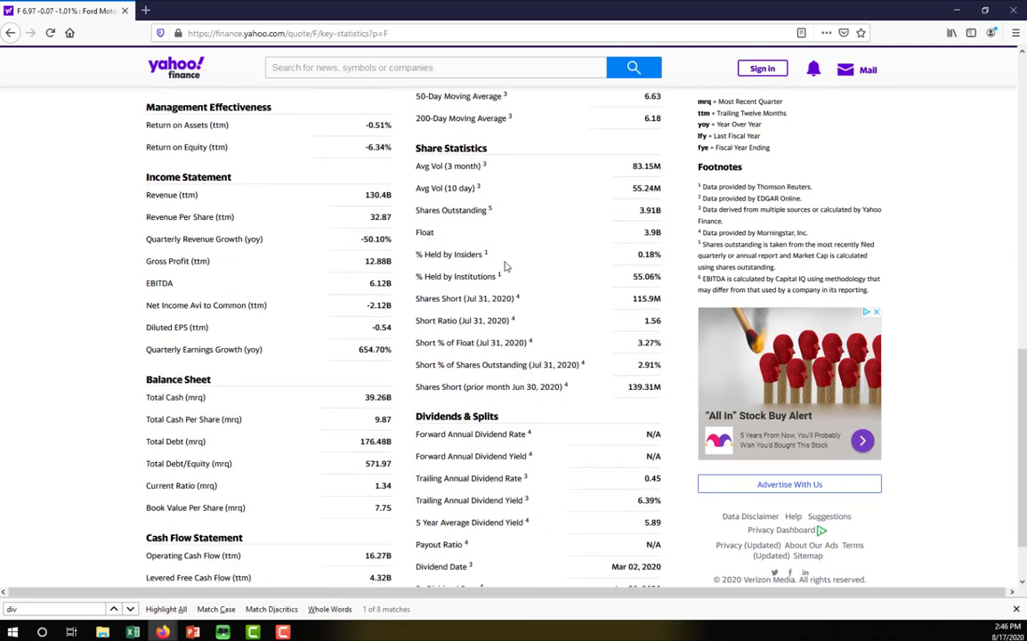
scroll(506, 266, down, 1)
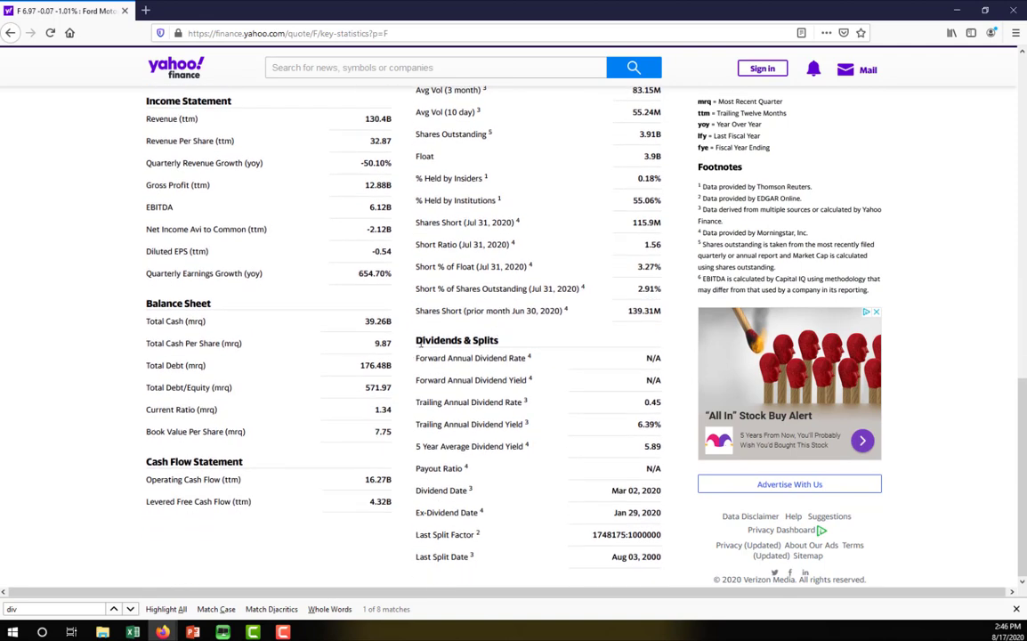
drag(420, 343, 520, 345)
Examine Ford's trailing annual dividend yield and 5-year average dividend yield.
drag(416, 426, 521, 425)
click(500, 423)
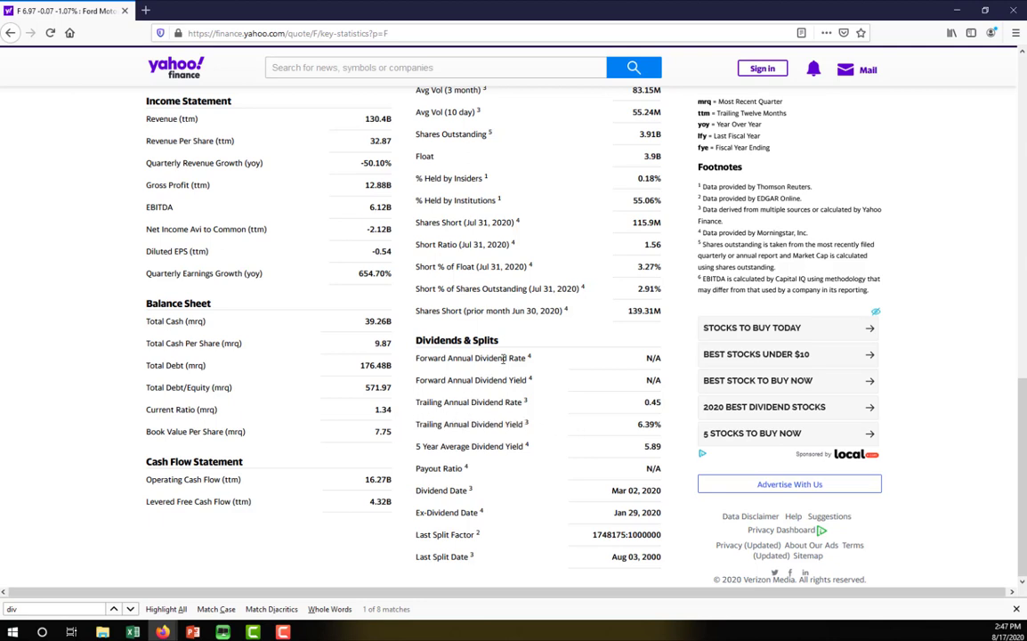
drag(416, 426, 522, 426)
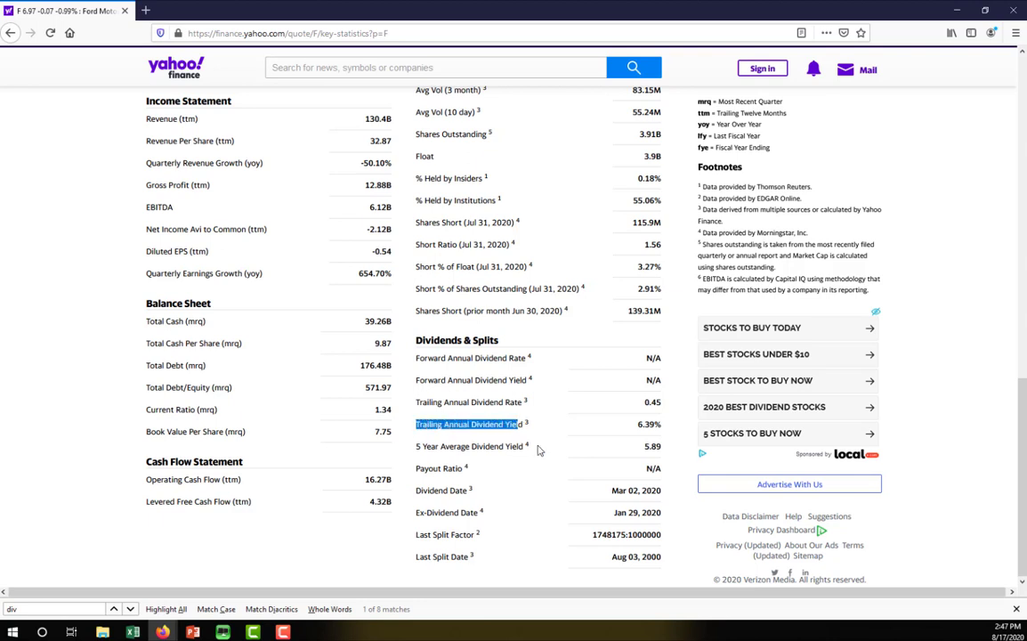
click(529, 449)
Check Ford's payout ratio against its net income and diluted EPS in the income statement figures.
drag(417, 470, 472, 470)
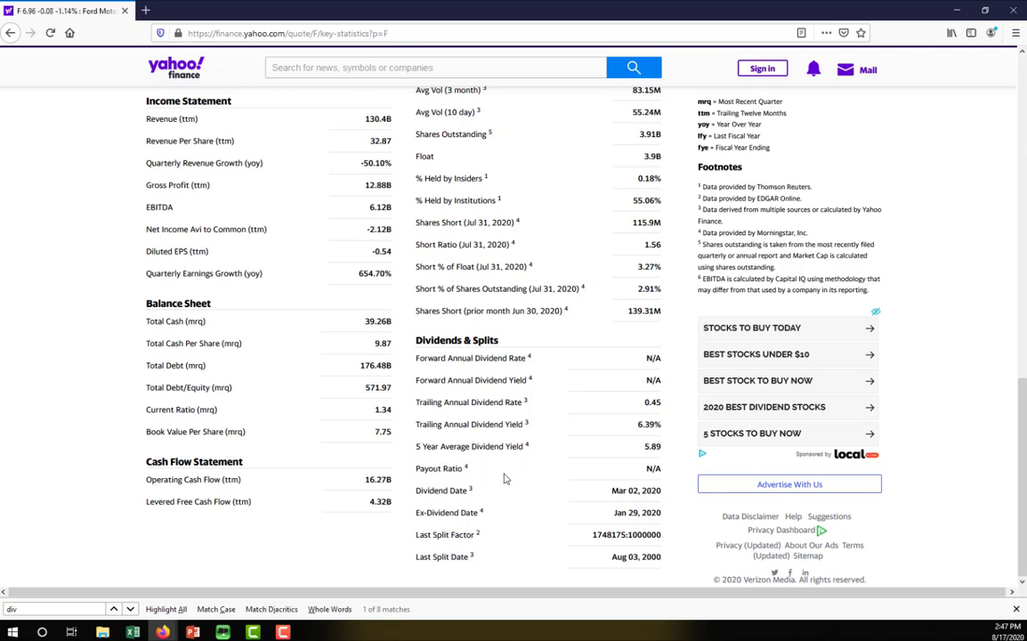
drag(504, 479, 652, 471)
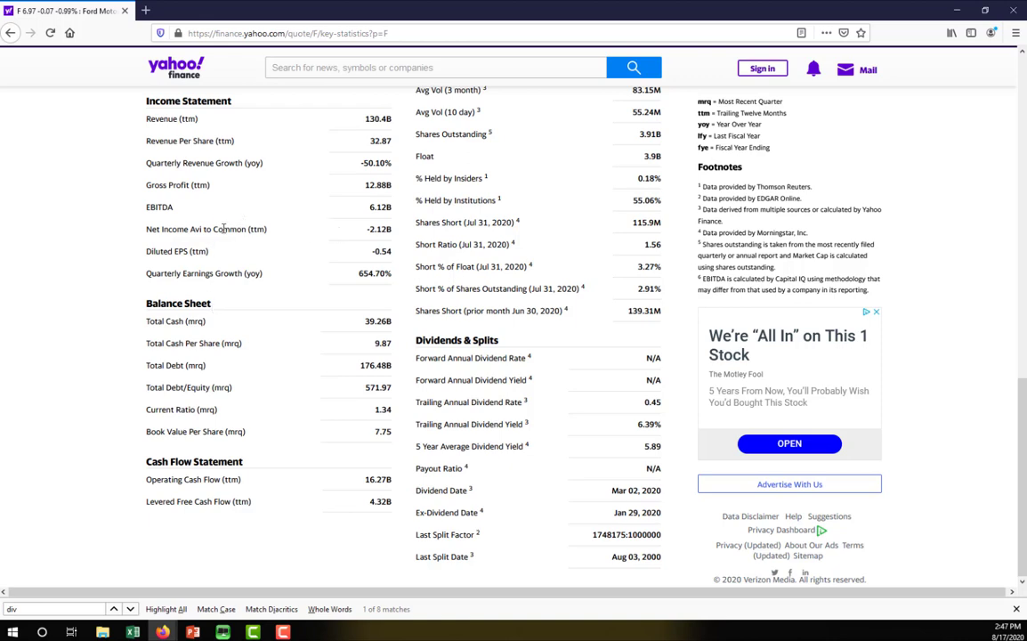
drag(152, 230, 156, 229)
click(405, 340)
click(575, 464)
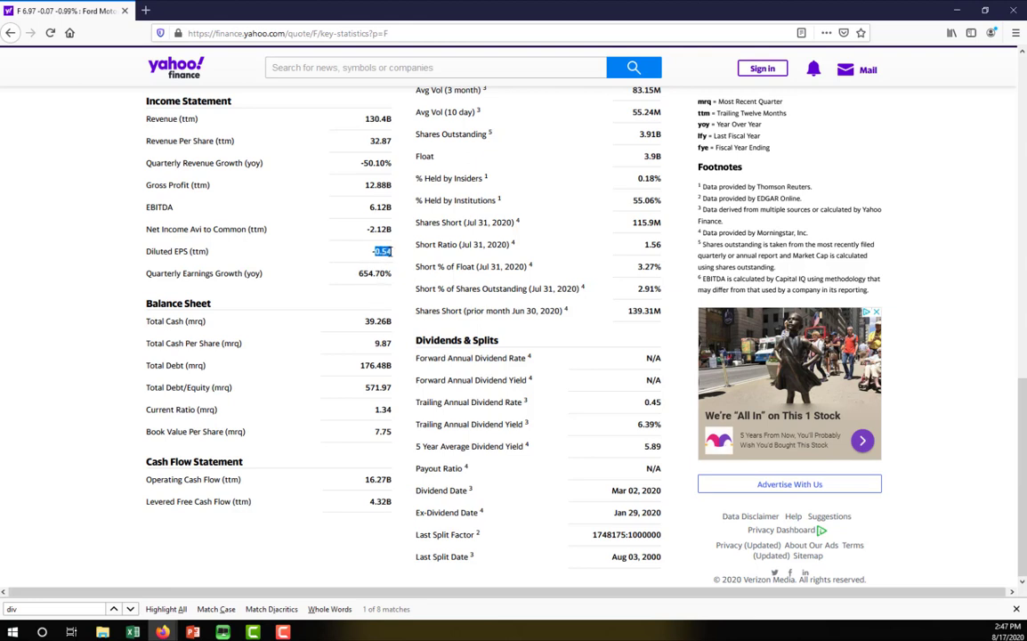
Review the dividend date, ex-dividend date and last split factor listed for Ford.
click(526, 488)
drag(614, 513, 652, 495)
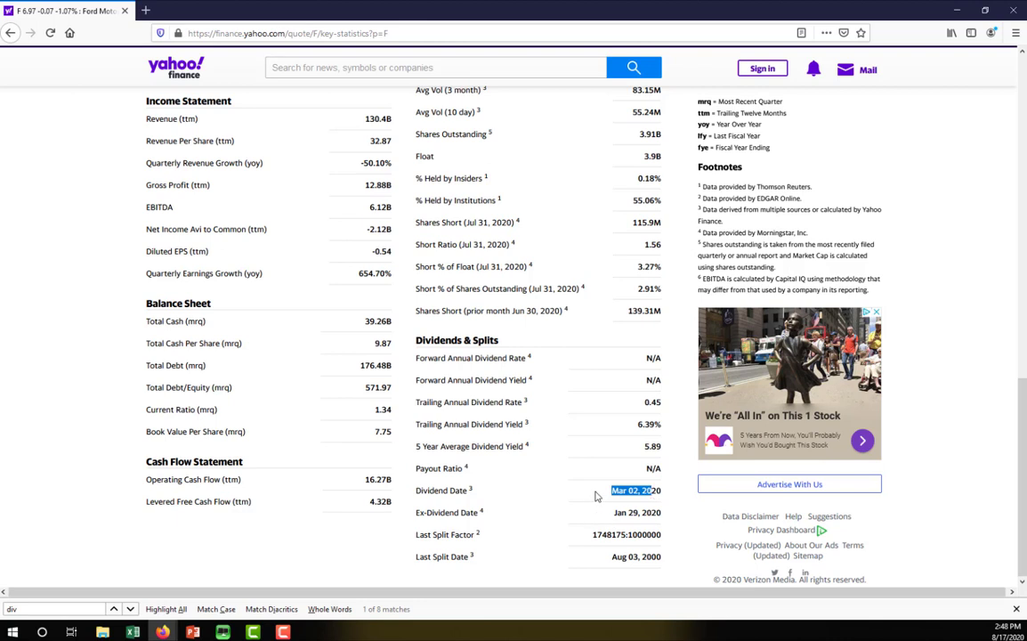
click(545, 506)
triple_click(423, 534)
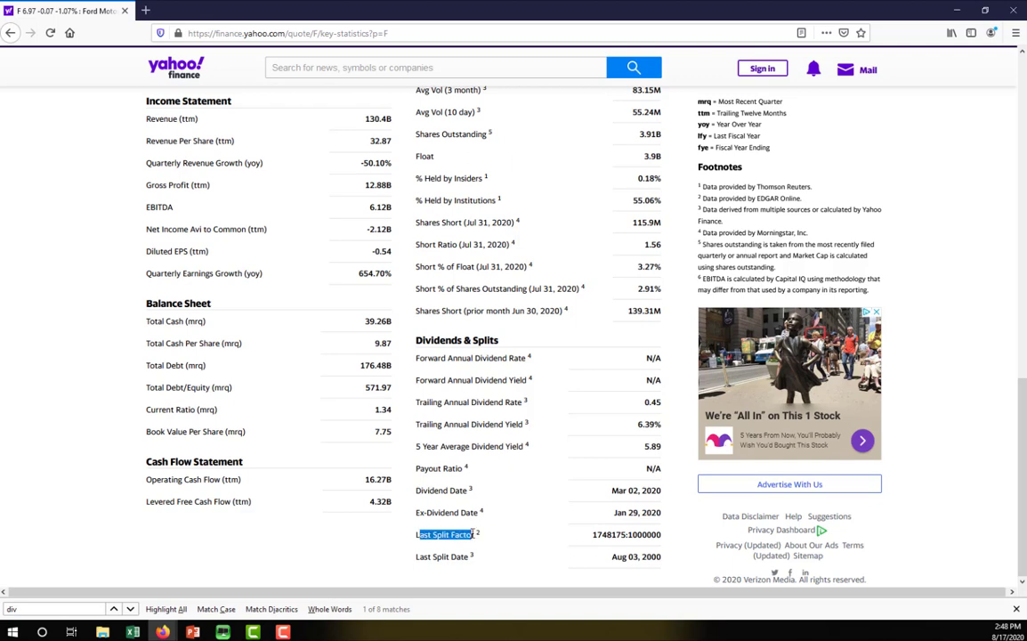
click(525, 545)
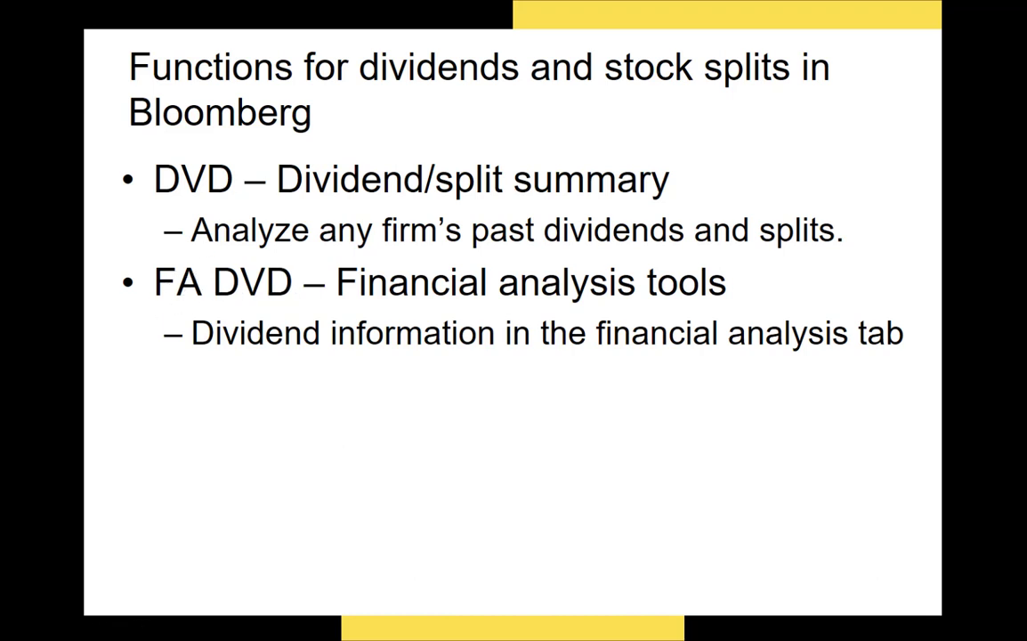
Switch to the Bloomberg terminal and open the DVD Dividend/Split Summary for Ford.
key(alt+Tab)
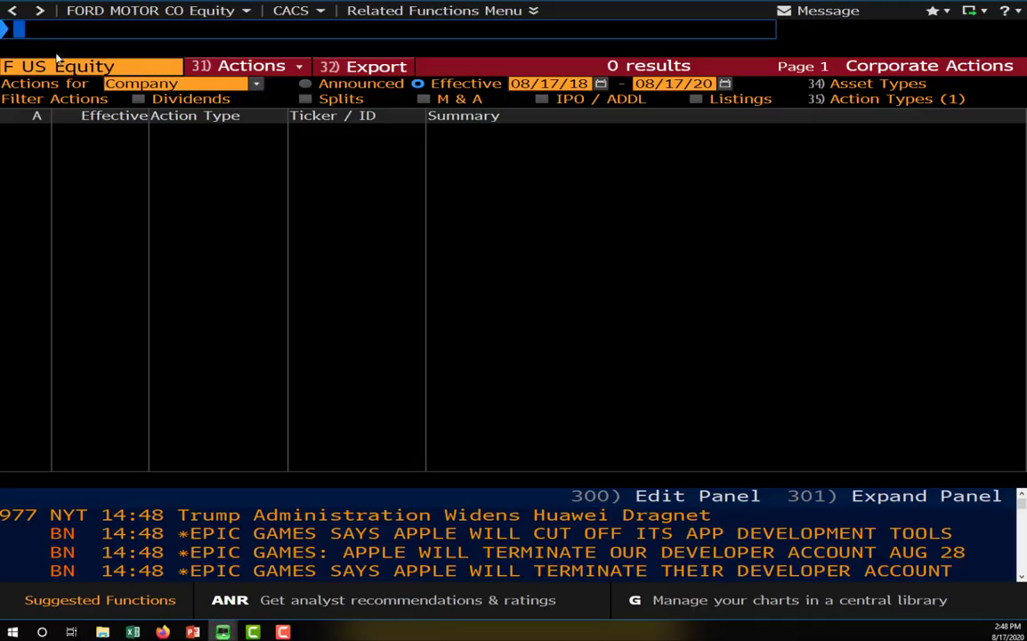
key(Escape)
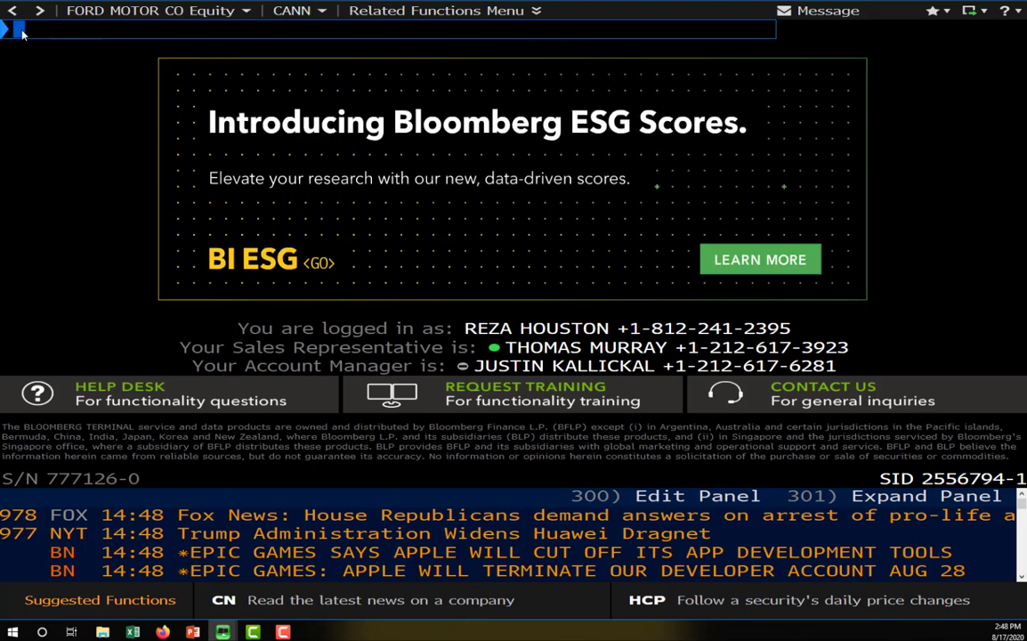
text(DVD)
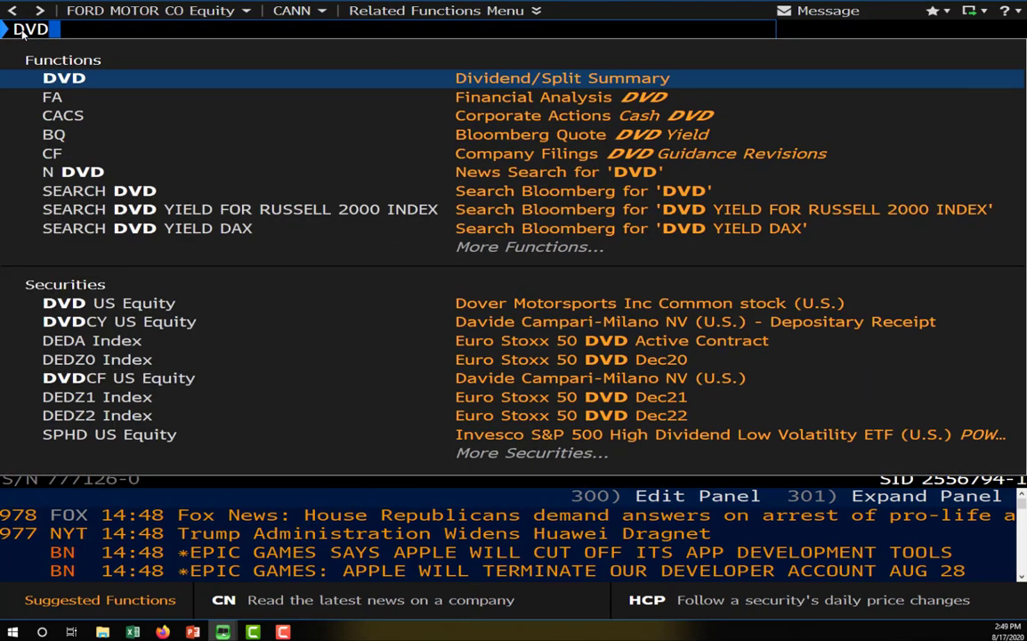
click(484, 79)
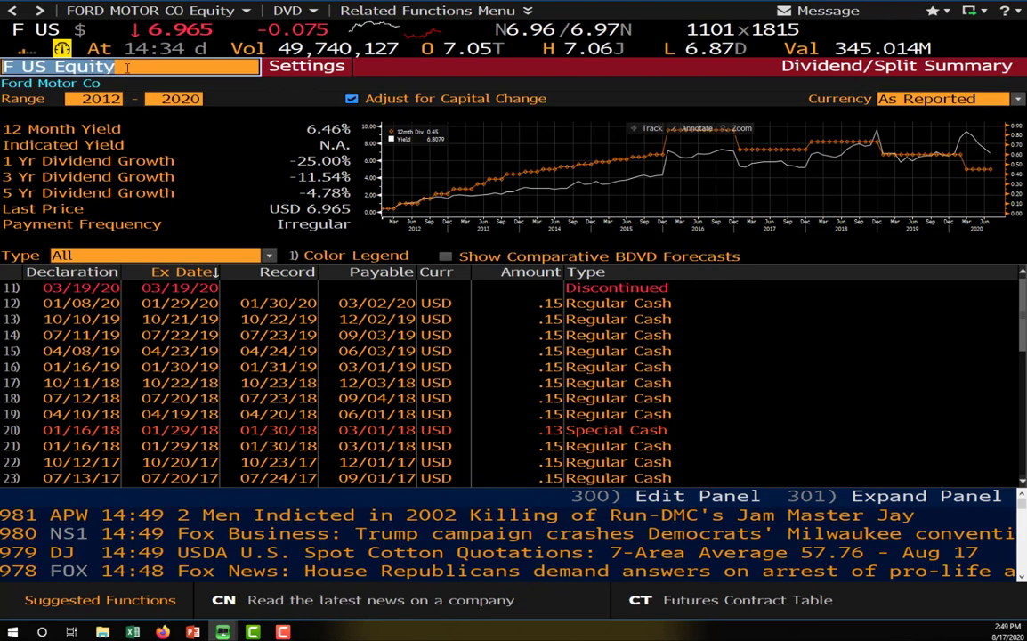
text(TS)
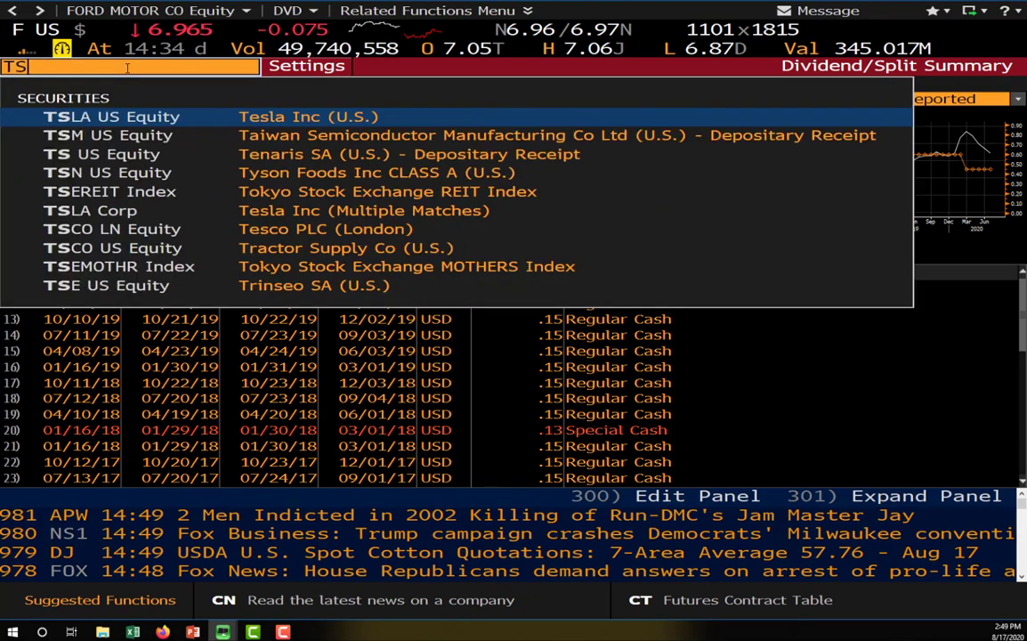
text(LA)
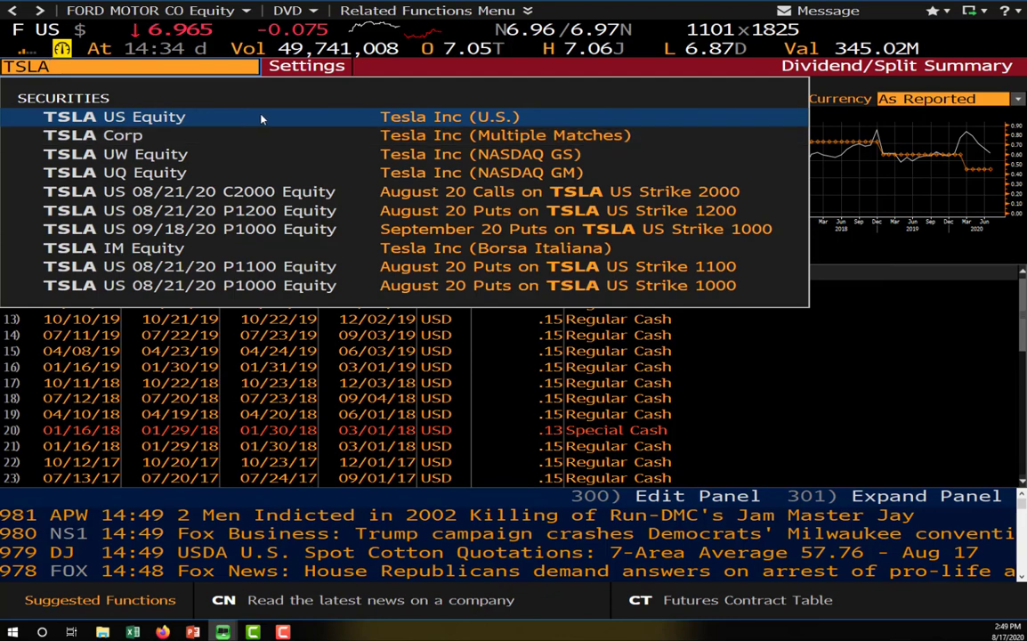
double_click(27, 66)
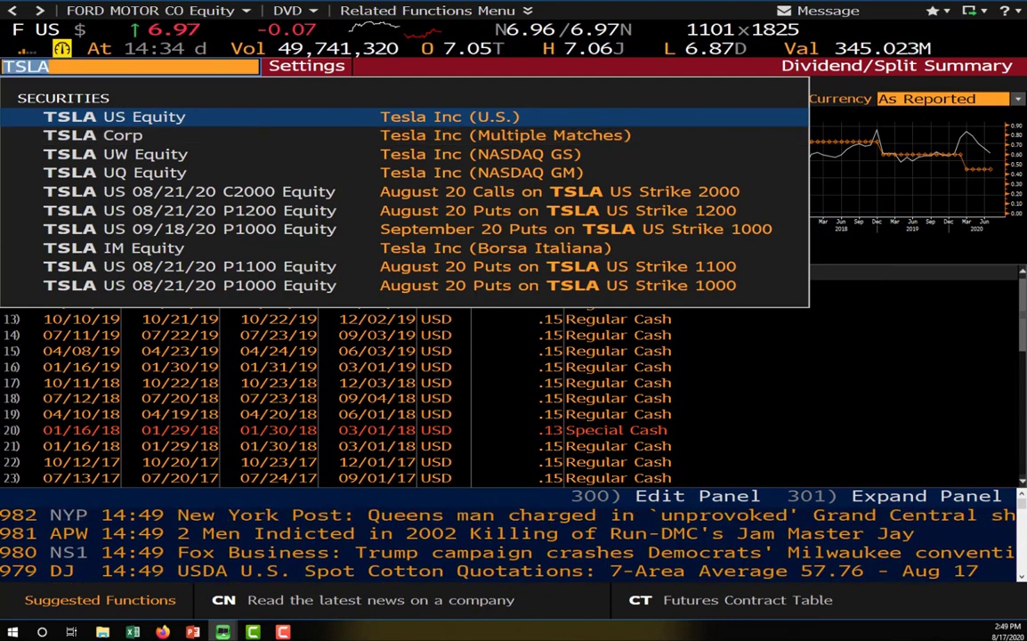
key(BackSpace)
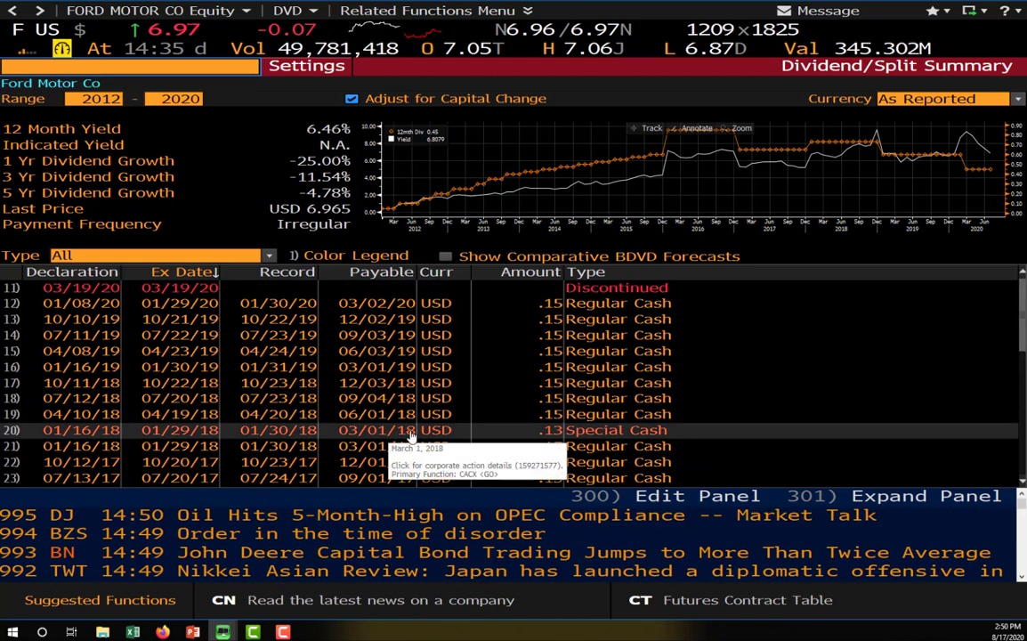
Review Ford's regular and special cash dividends in the 2012 to 2020 history.
scroll(646, 427, down, 3)
scroll(641, 428, down, 3)
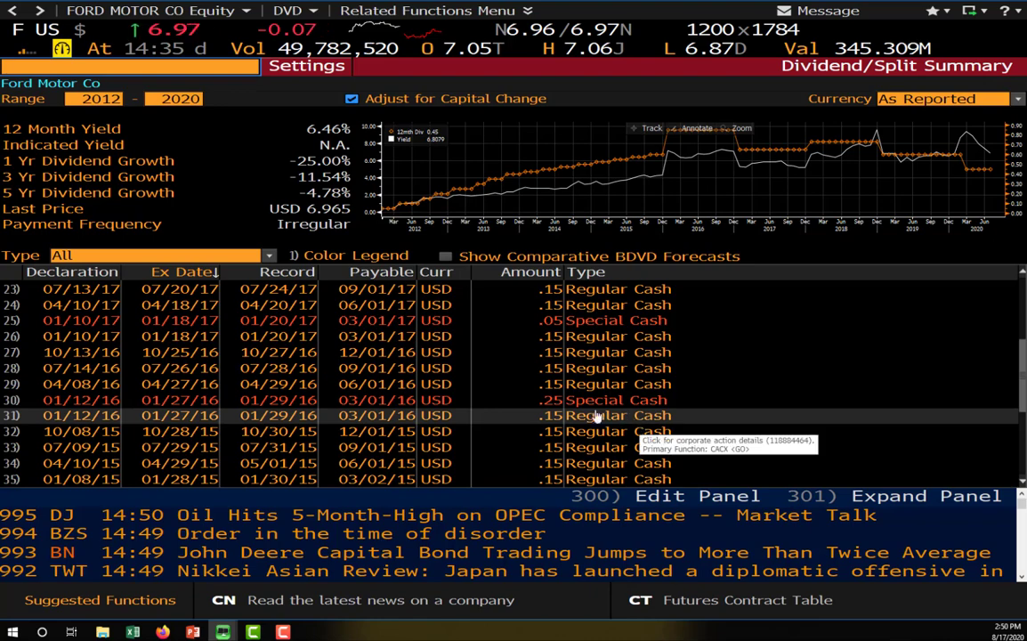
scroll(583, 415, down, 1)
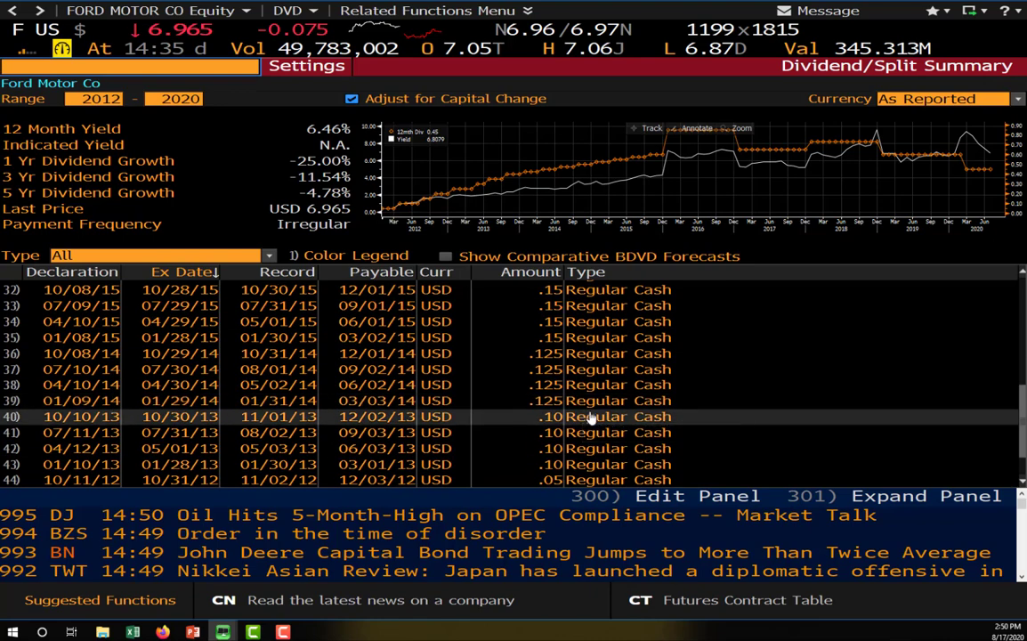
scroll(595, 419, up, 6)
scroll(598, 418, up, 1)
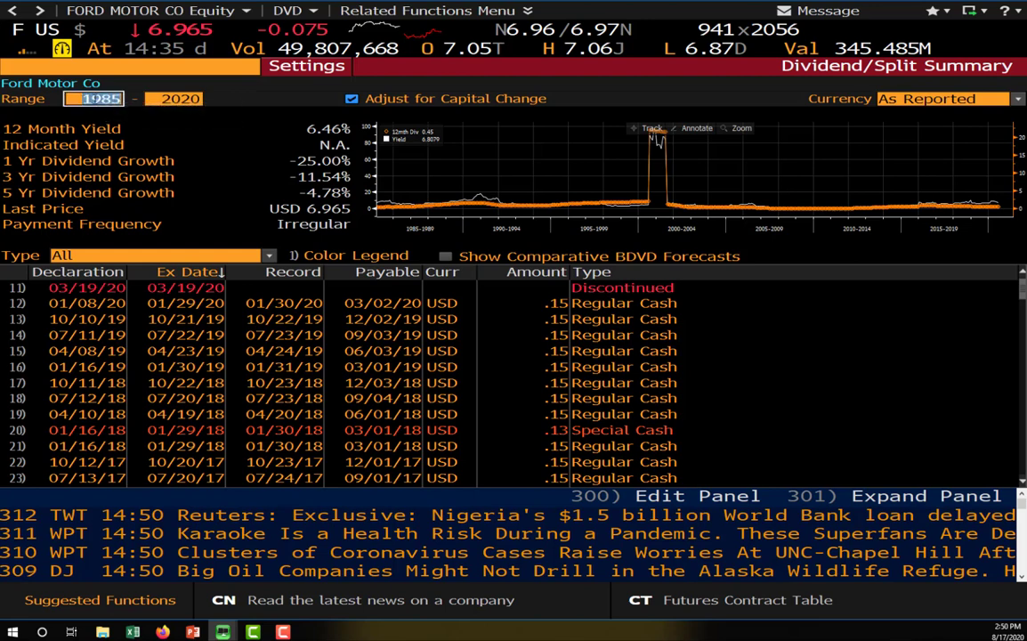
Extend Ford's dividend history range back to 1985 and review the details of the 1994 2-for-1 stock split.
click(89, 100)
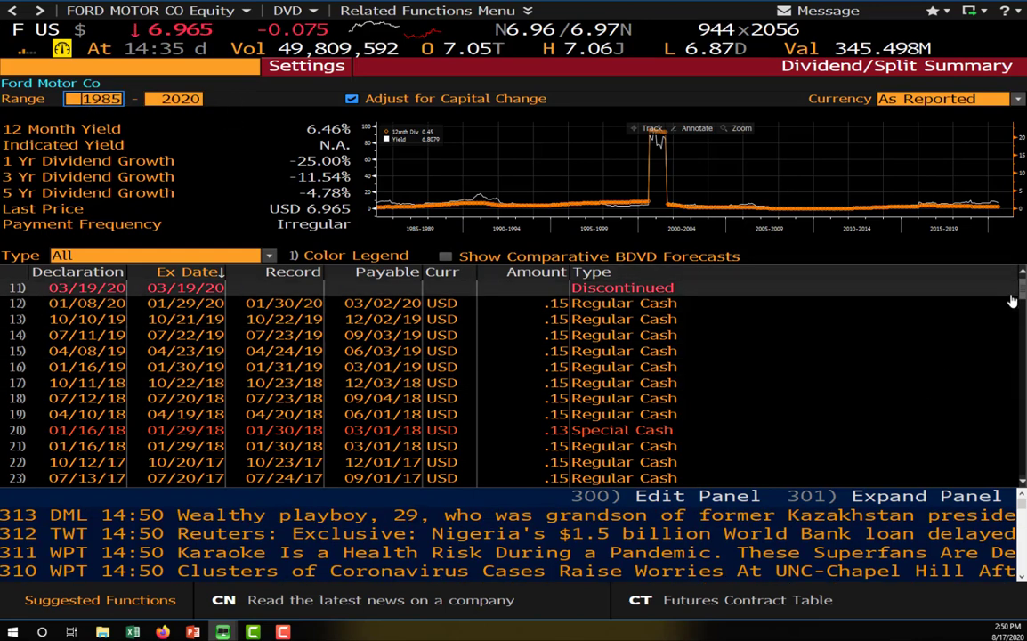
drag(1023, 292, 1023, 378)
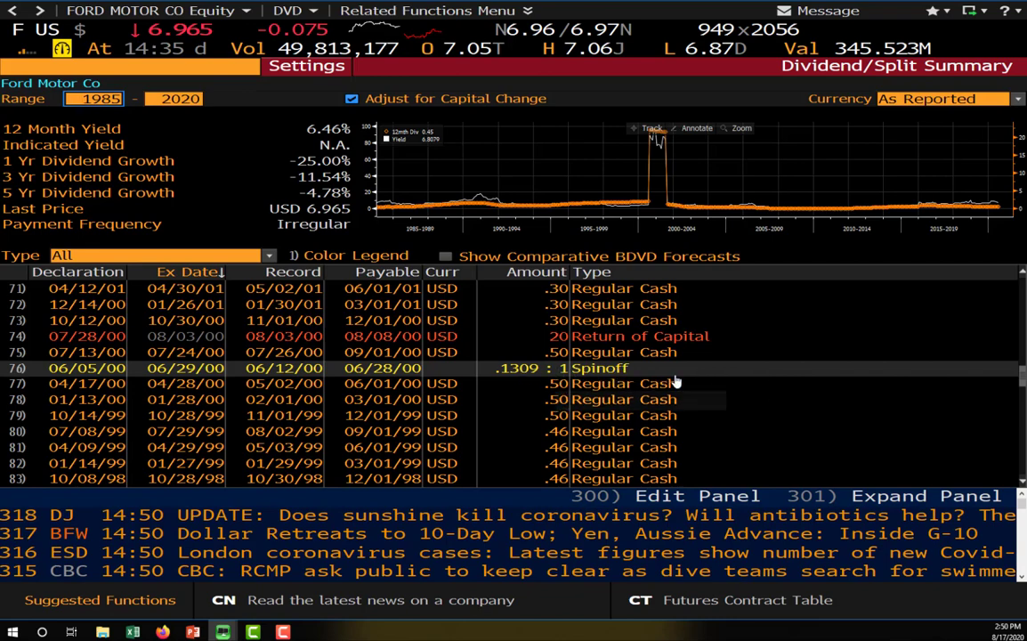
drag(1023, 381, 1023, 419)
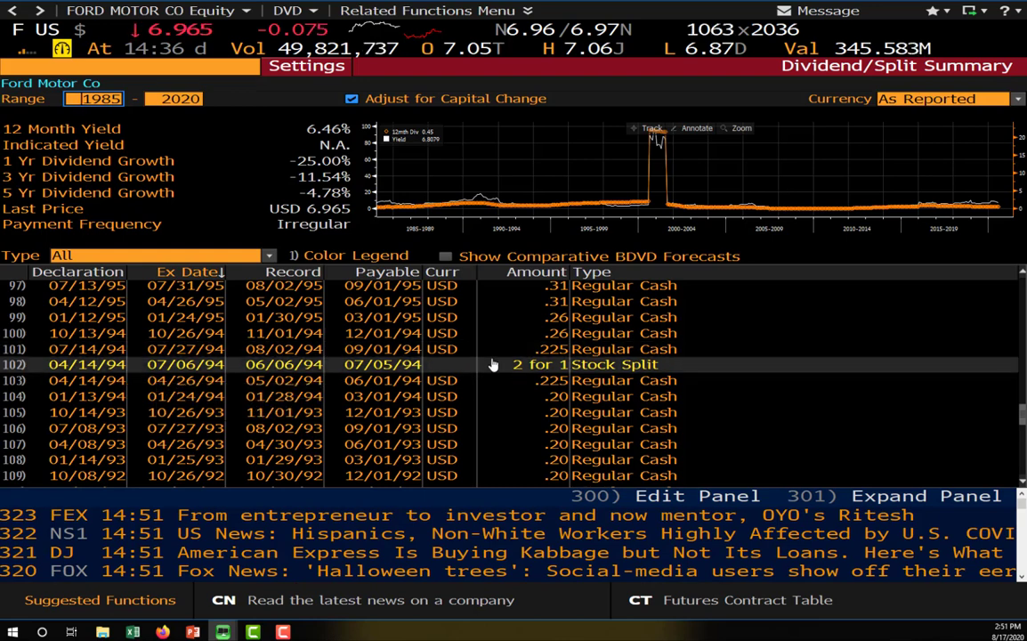
click(562, 365)
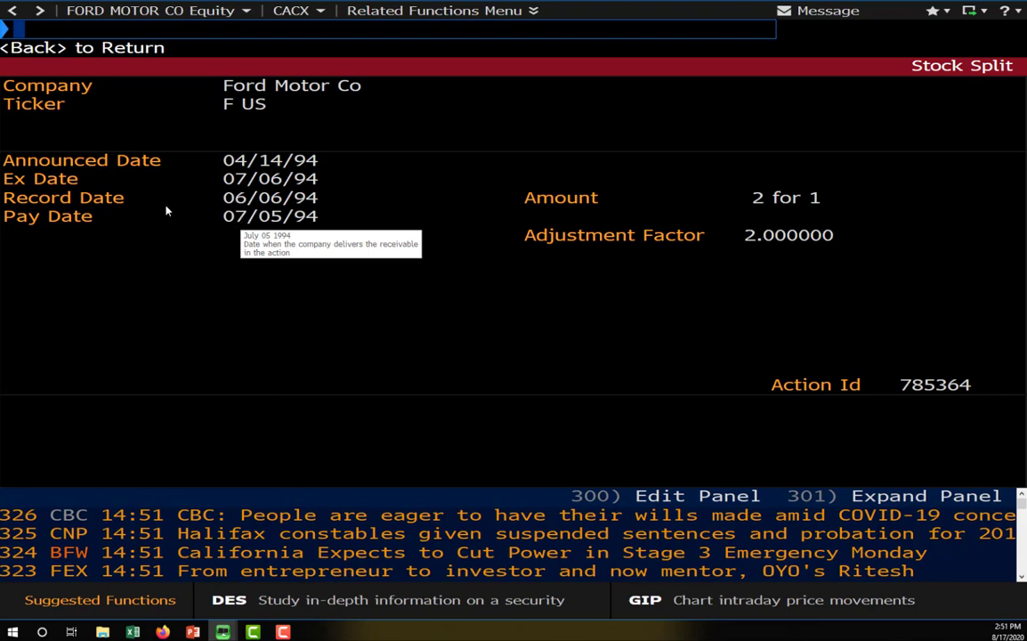
click(14, 54)
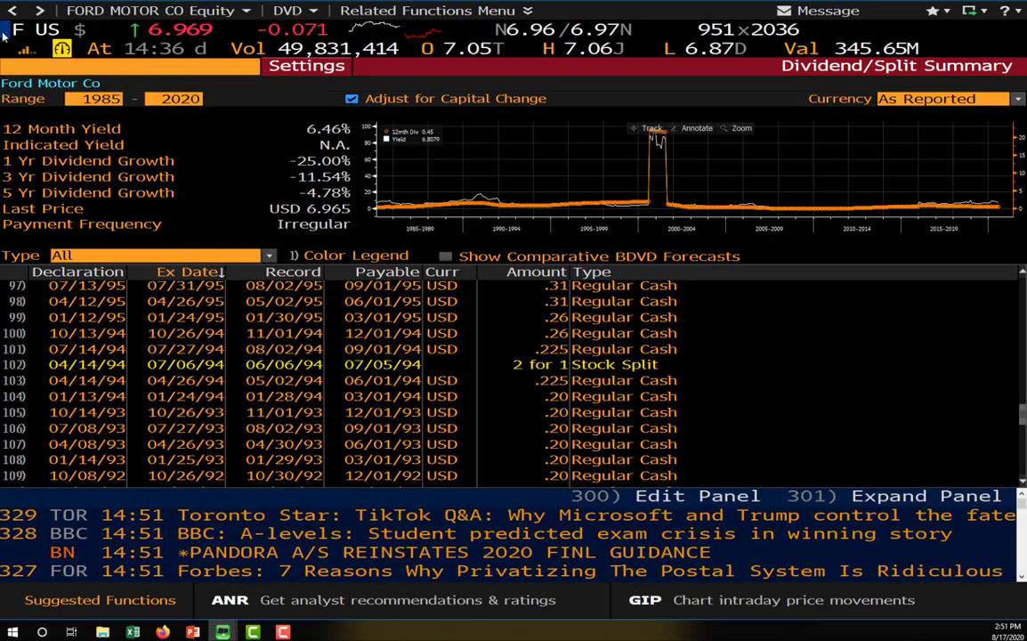
Open Ford's Financial Analysis (FA) function and show the adjusted annual income statement.
text(FA)
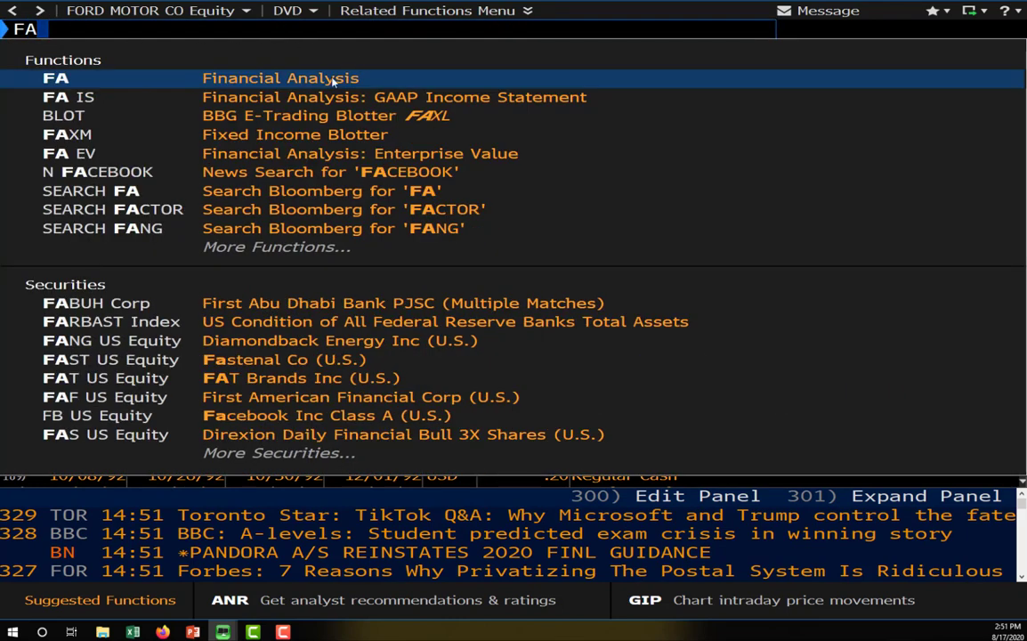
click(342, 78)
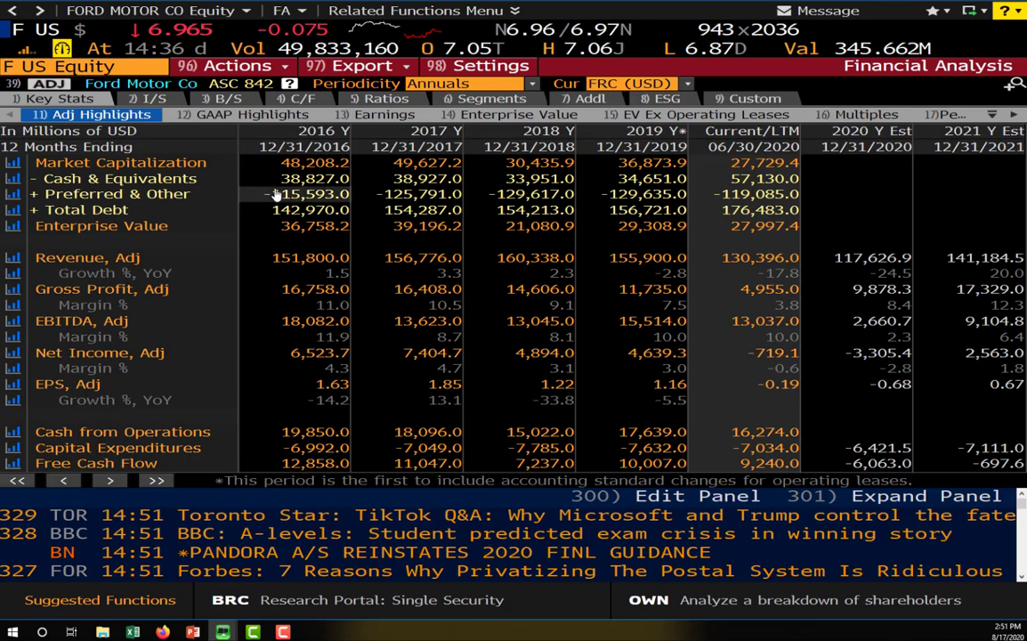
key(BackSpace)
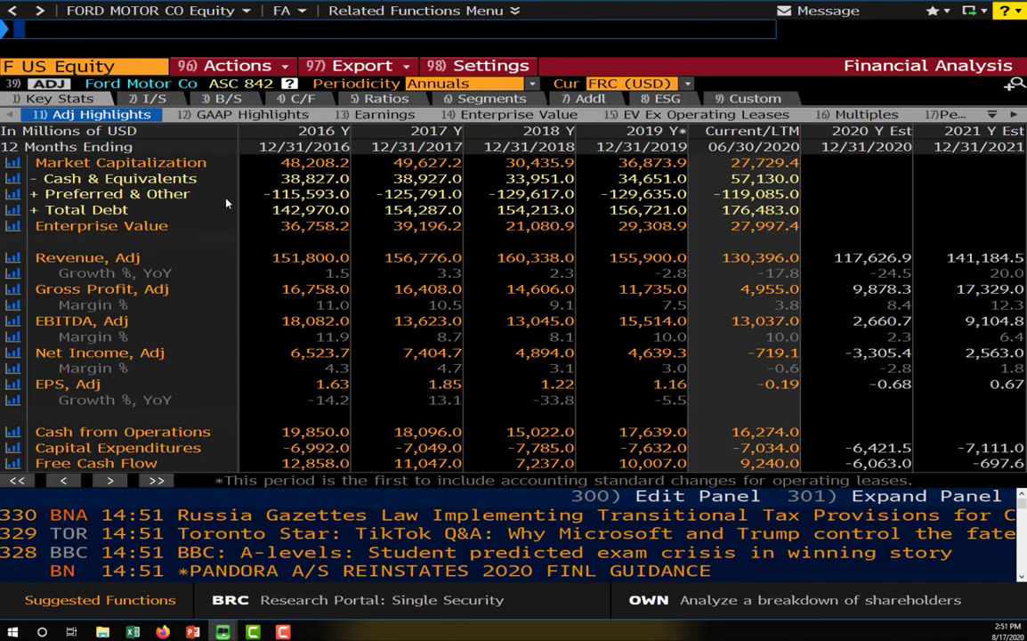
click(162, 101)
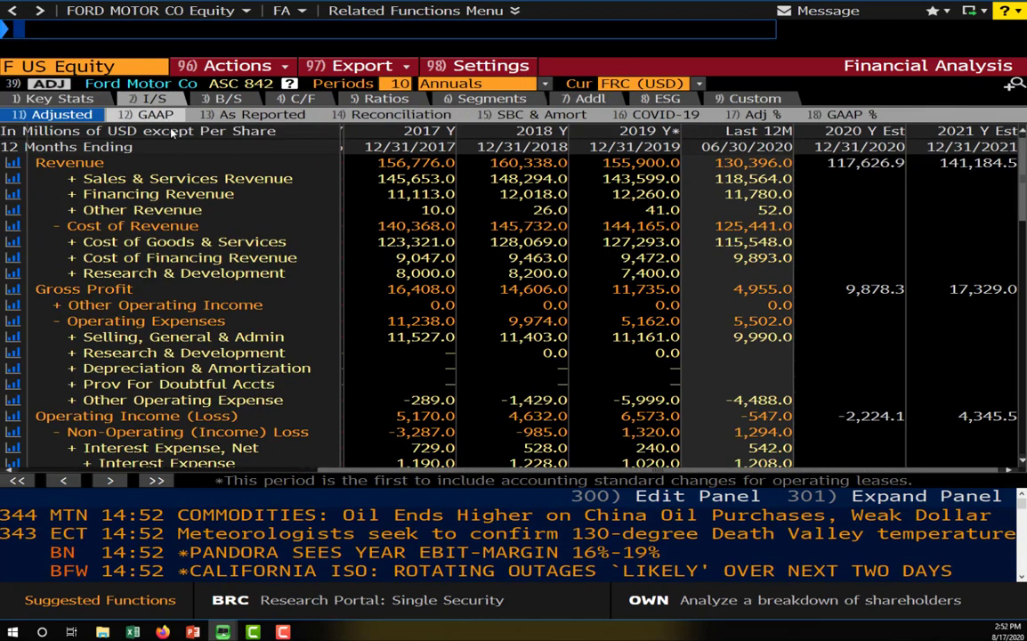
Examine Ford's 2019 net income, EPS, dividends per share and total cash common dividends in the adjusted income statement.
scroll(236, 263, down, 7)
scroll(237, 268, down, 9)
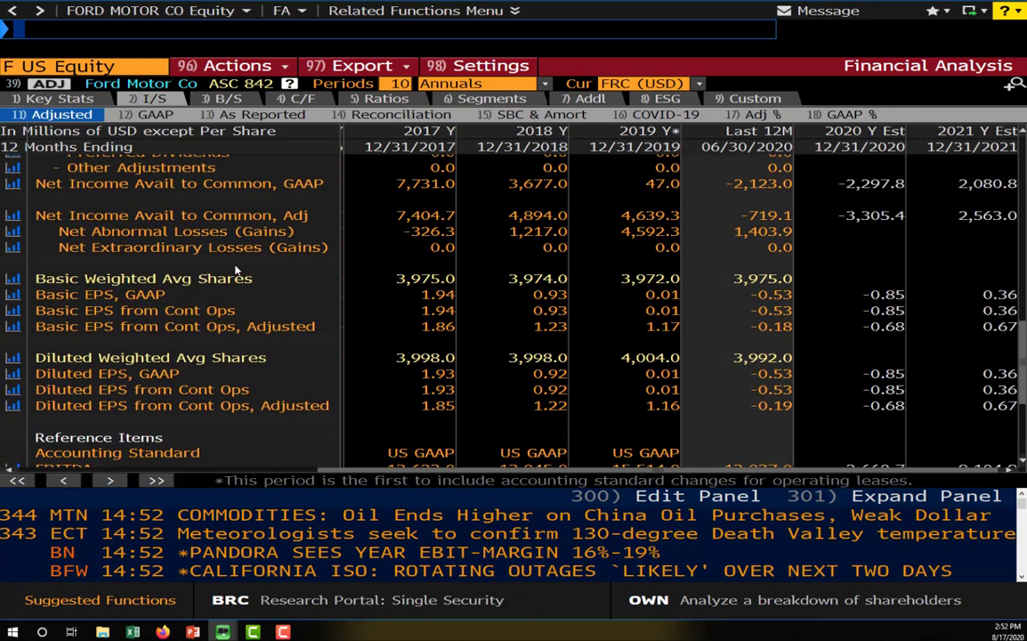
scroll(241, 273, down, 1)
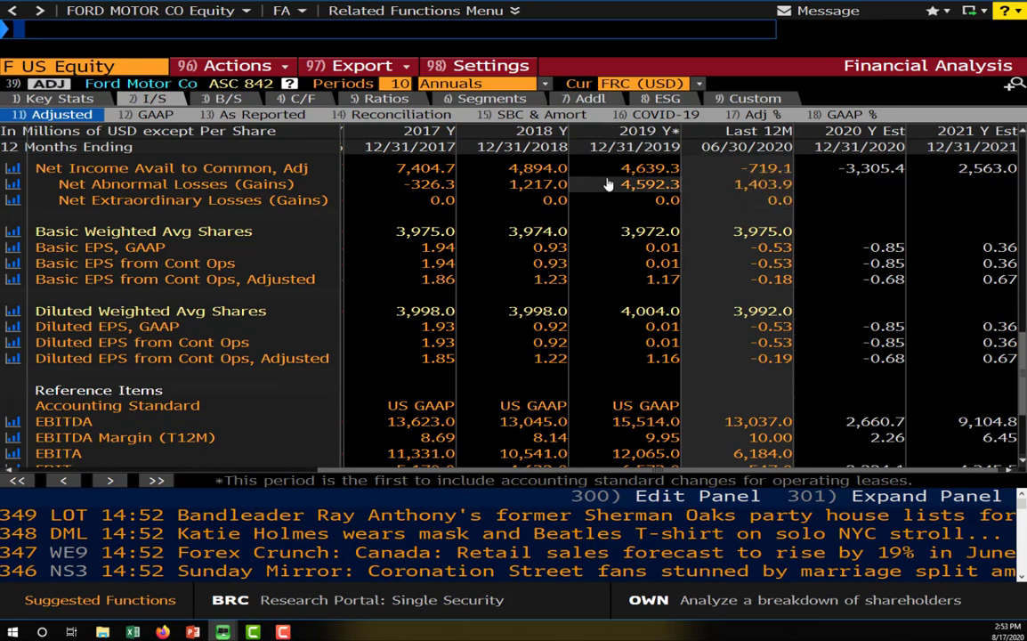
mouse_move(625, 153)
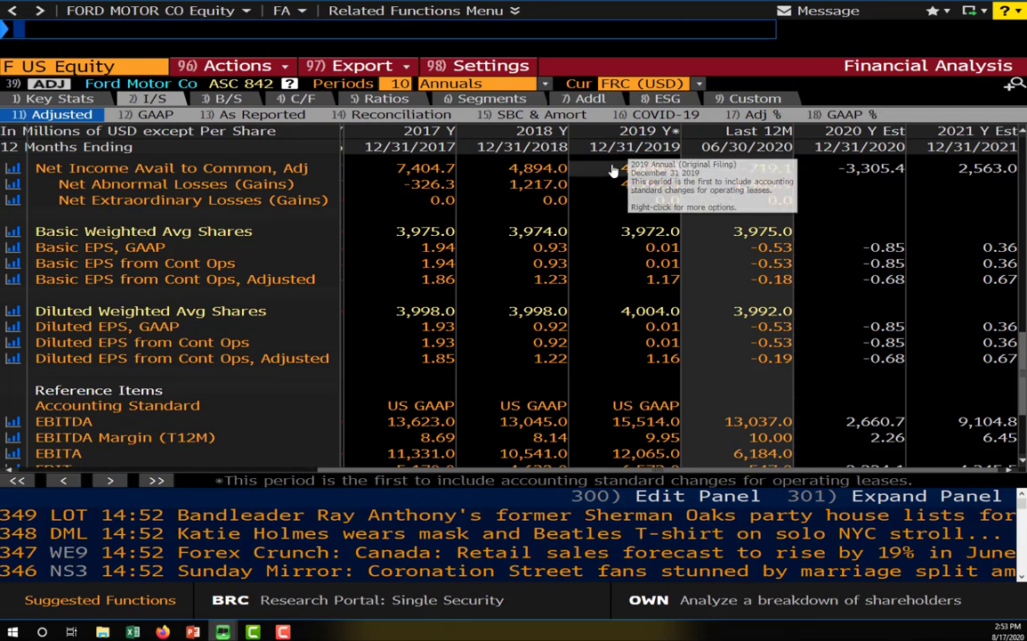
scroll(625, 292, down, 3)
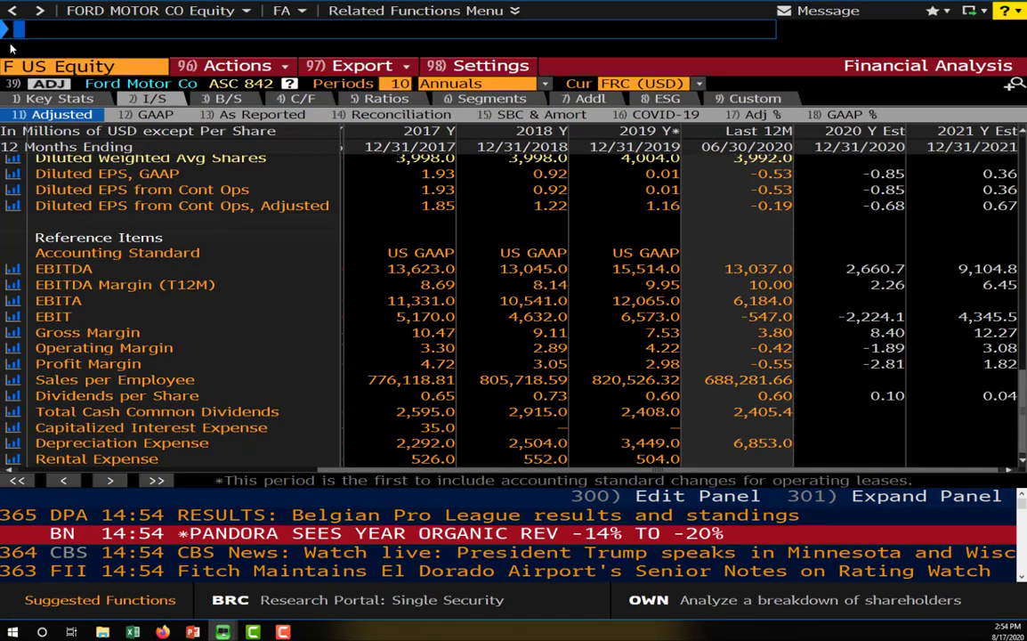
Open the Mergers & Acquisitions (MA) function and start an advanced deal search.
text(MA)
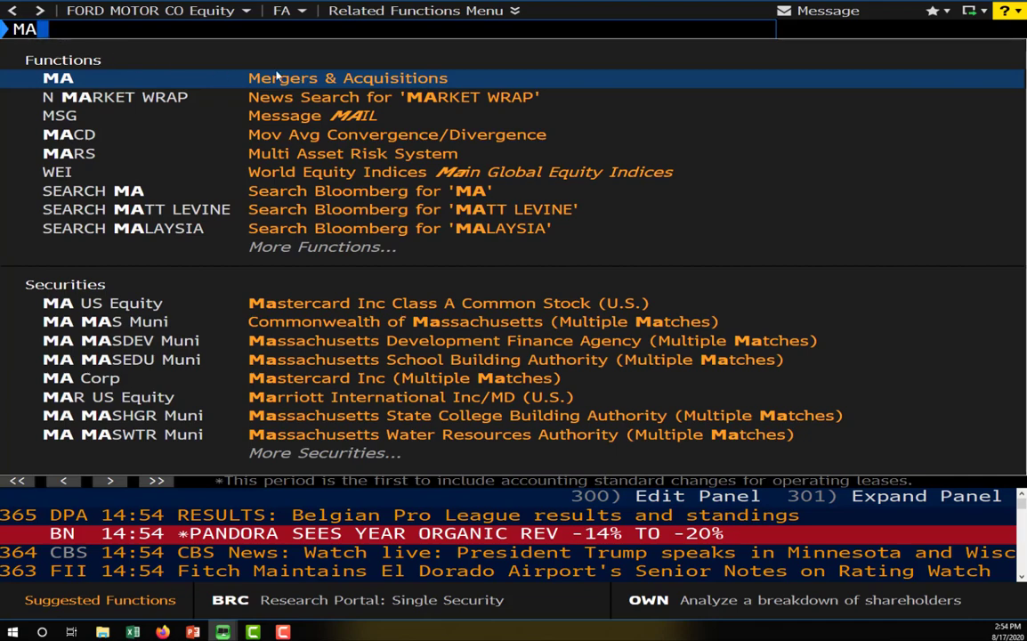
click(303, 86)
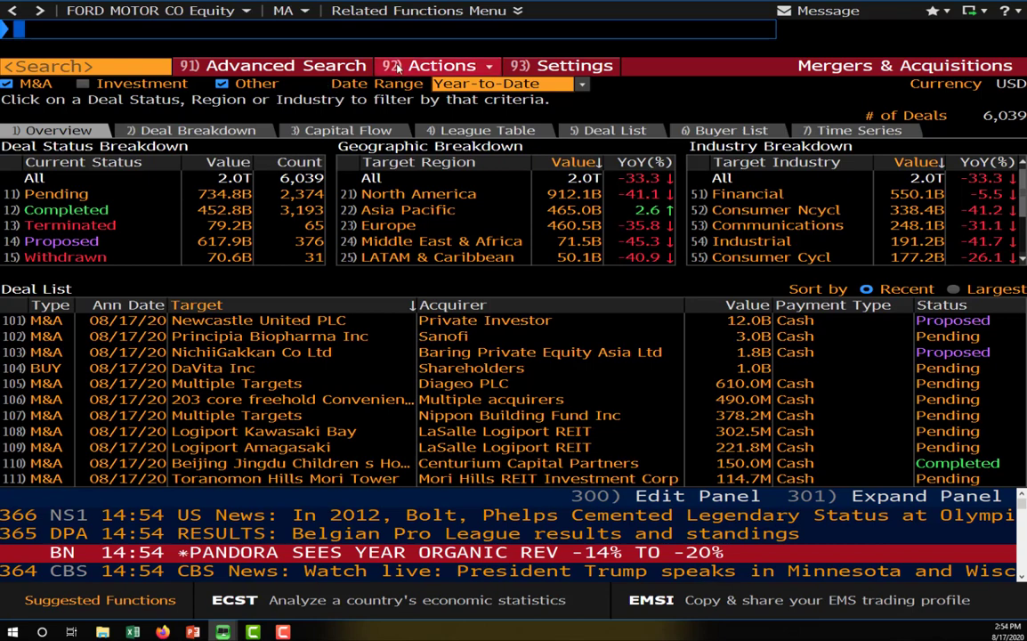
click(302, 69)
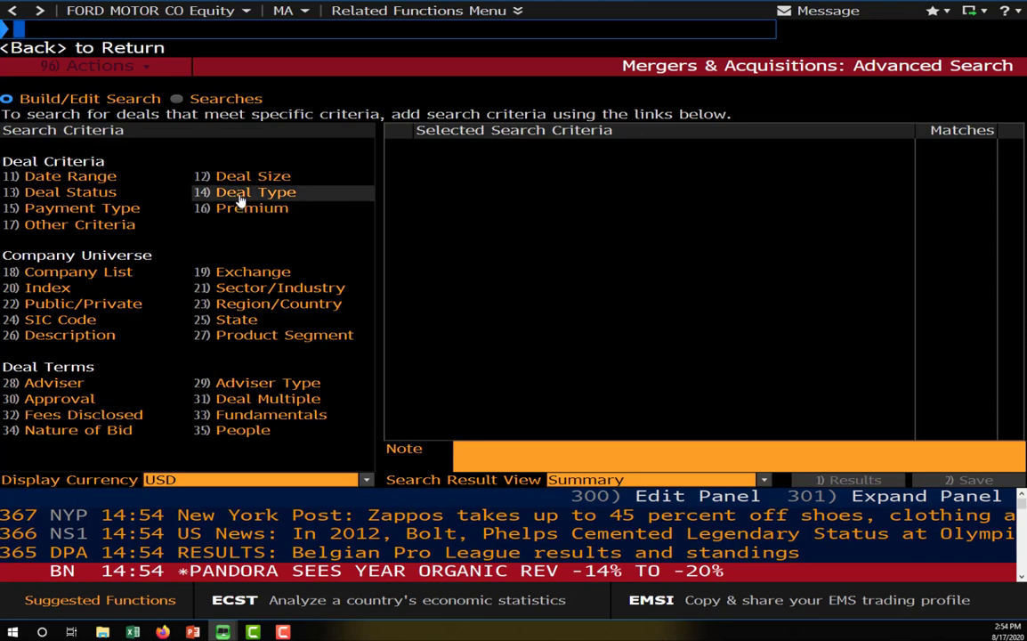
Add the Spin-off deal type as a search criterion and show the matching deals.
click(240, 202)
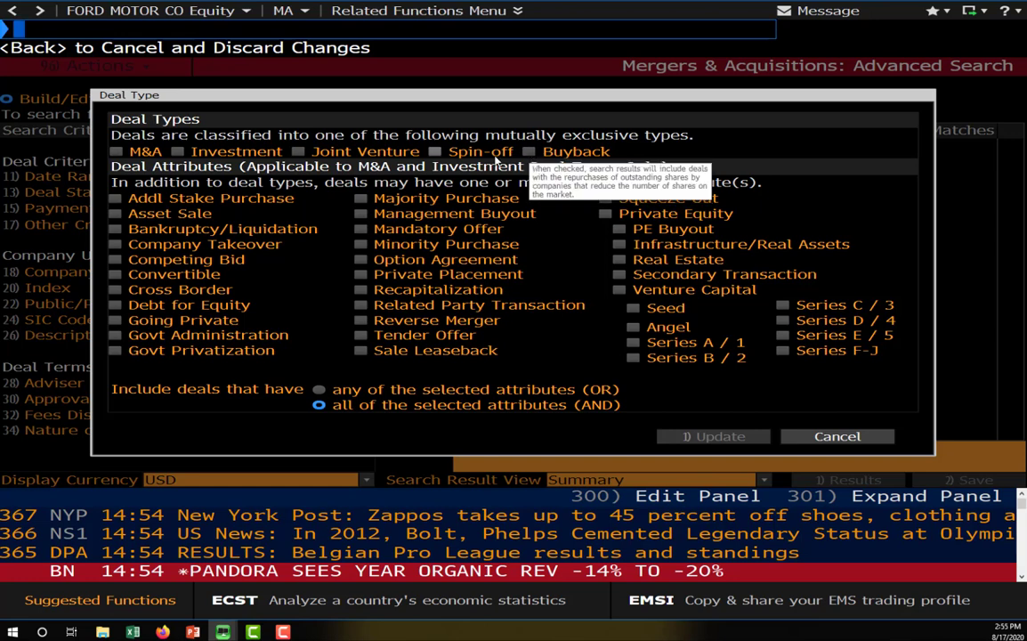
click(434, 153)
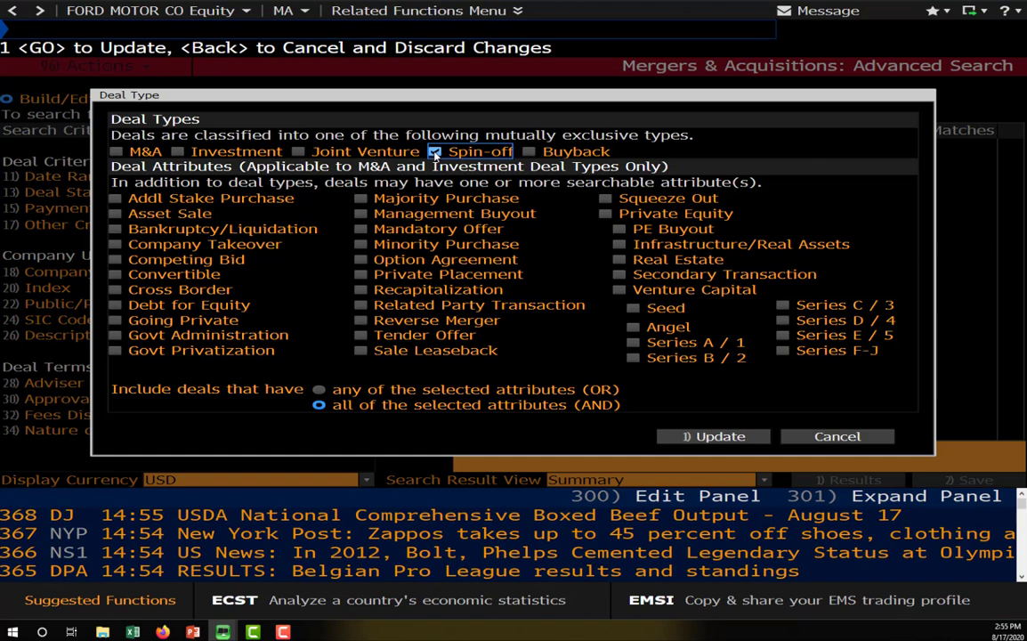
click(708, 437)
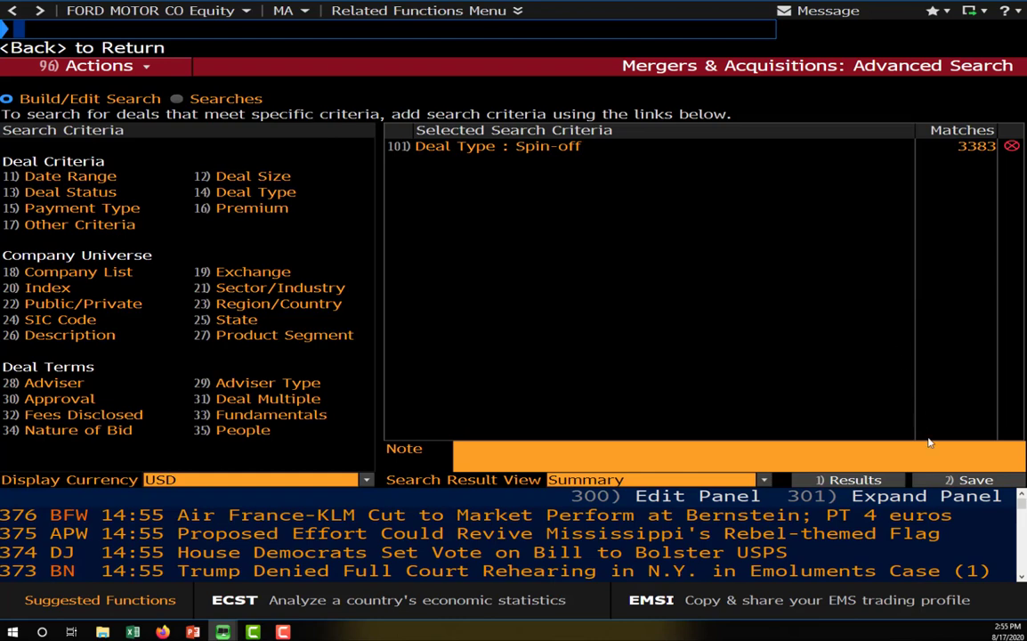
click(879, 482)
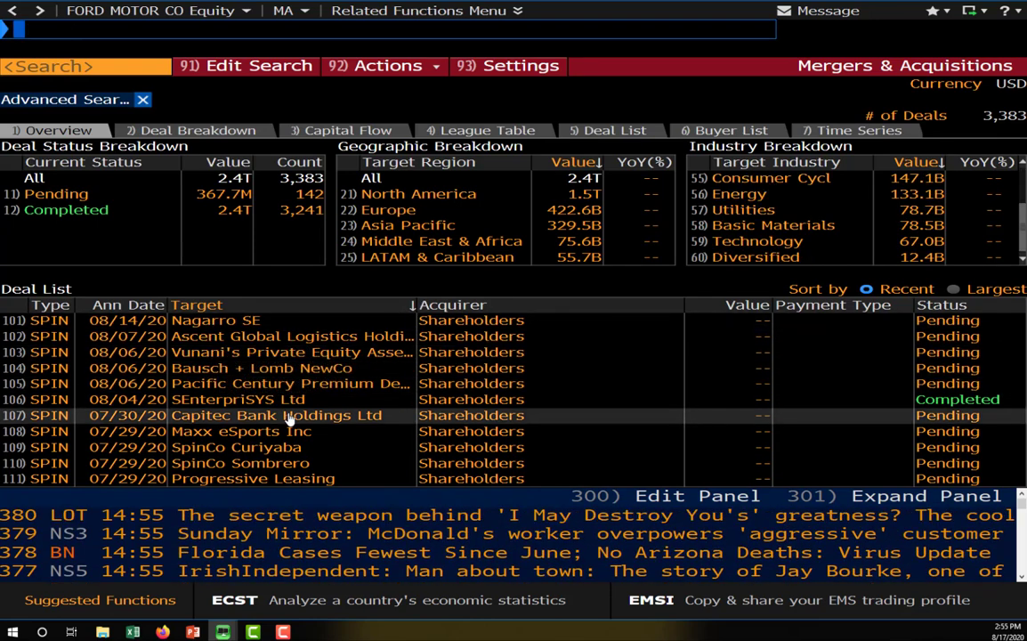
Open the SEnterpriSYS Ltd spin-off and review its details, timeline and parties.
click(237, 404)
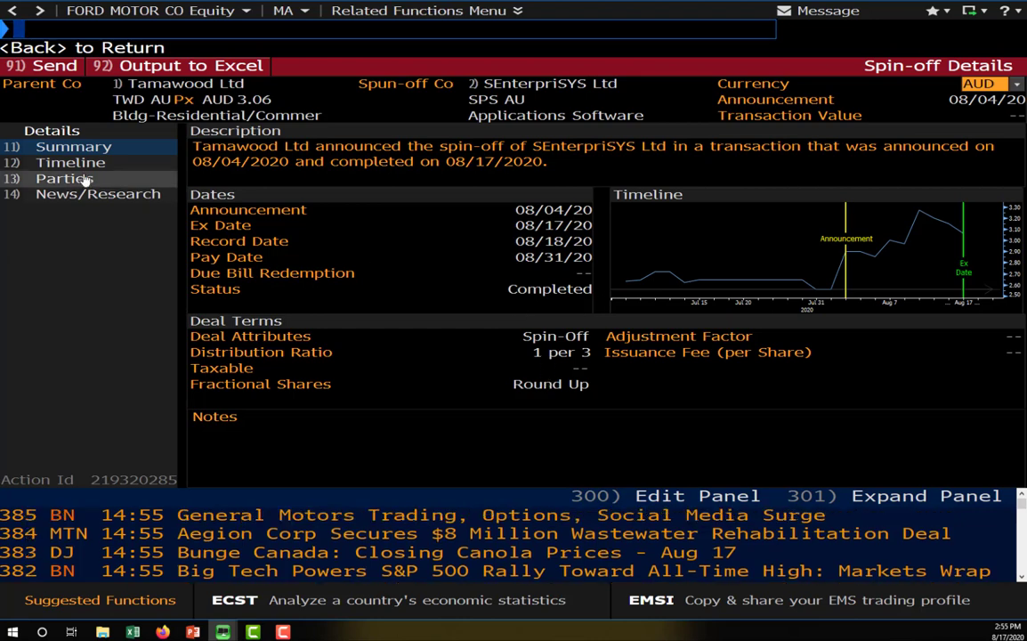
click(55, 169)
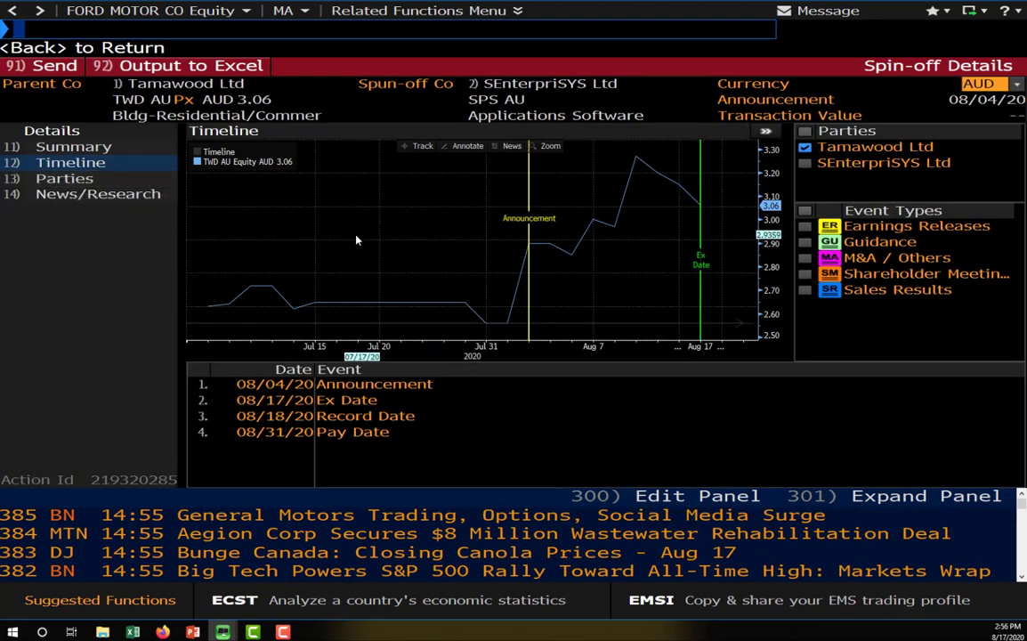
click(64, 179)
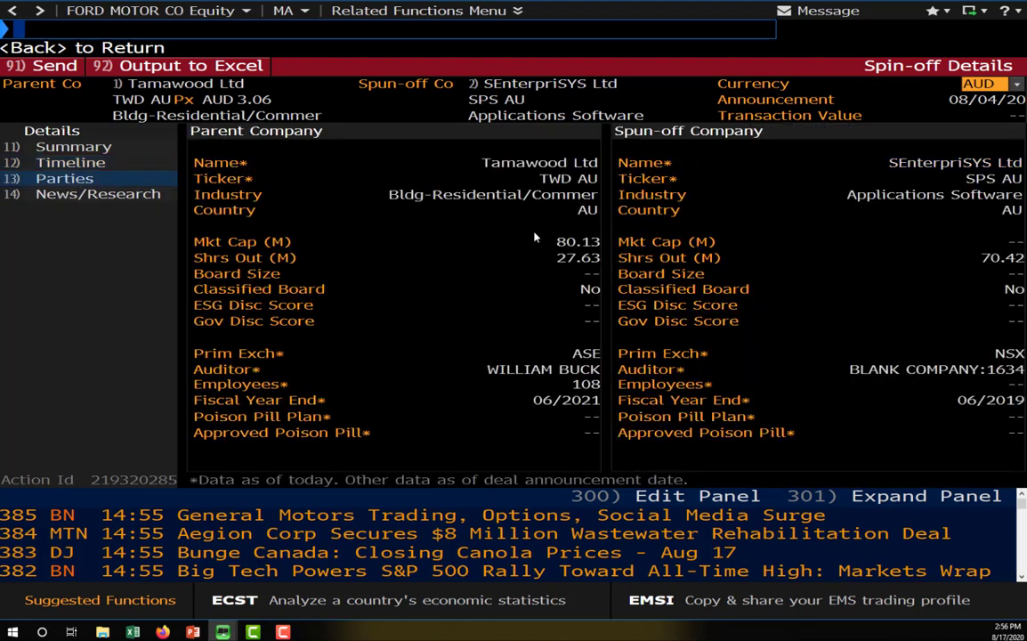
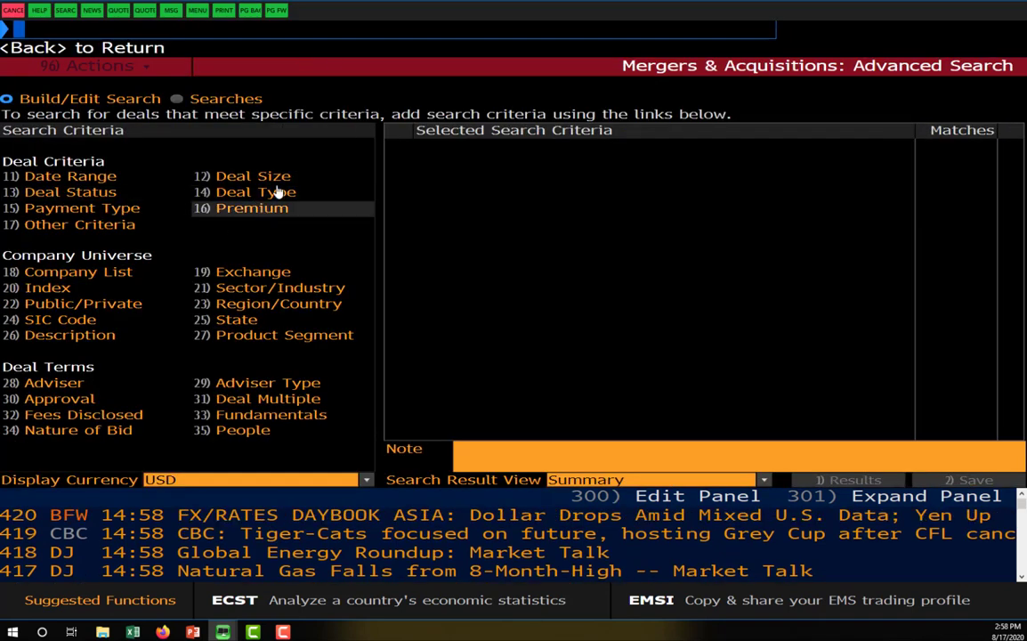
Add the Buyback deal type as a search criterion and show the matching deals.
click(256, 192)
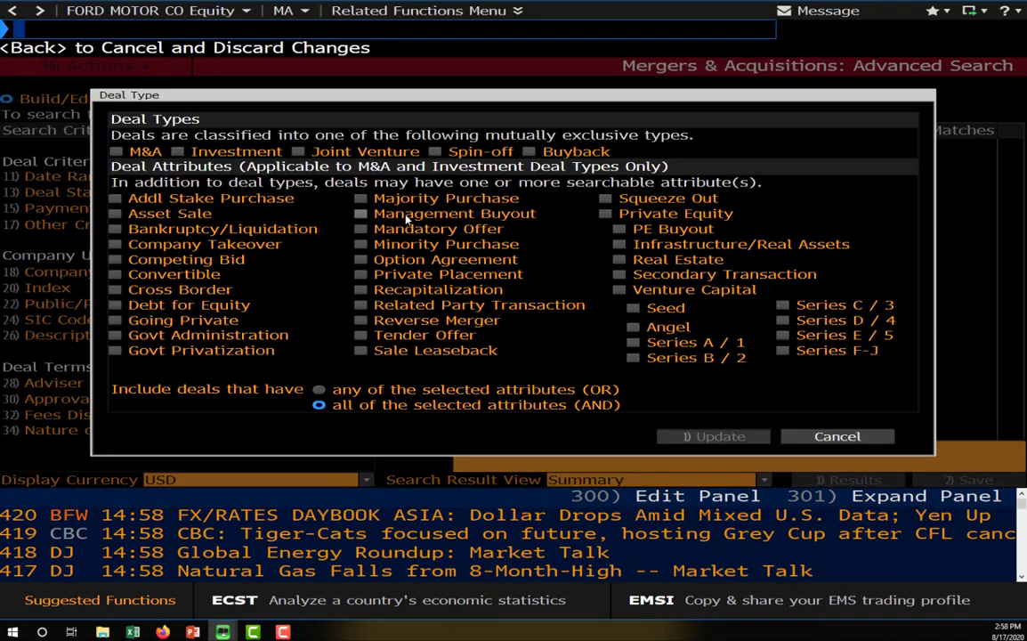
click(529, 153)
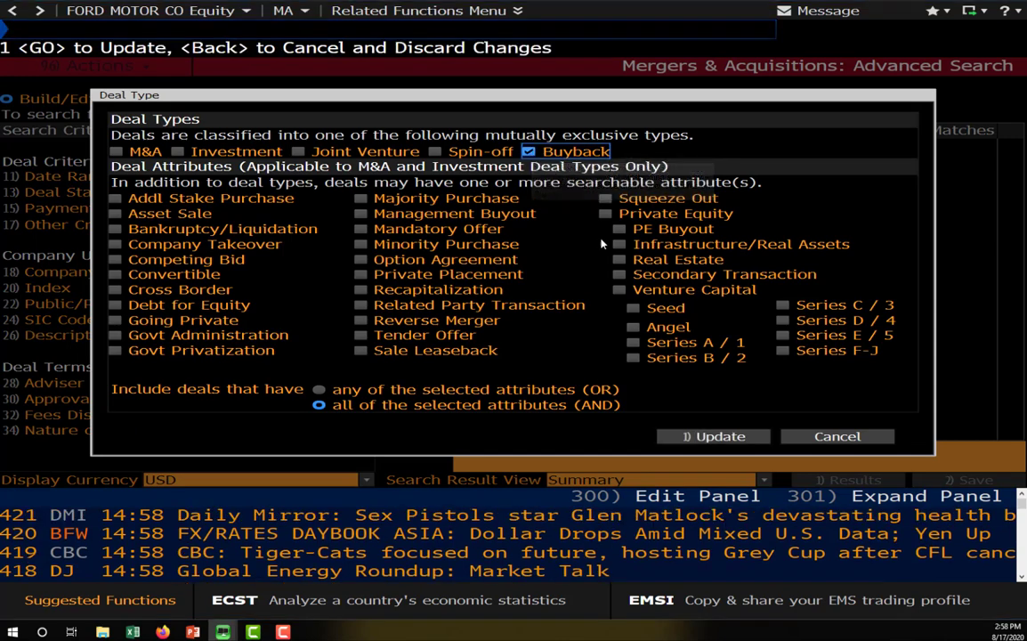
click(703, 438)
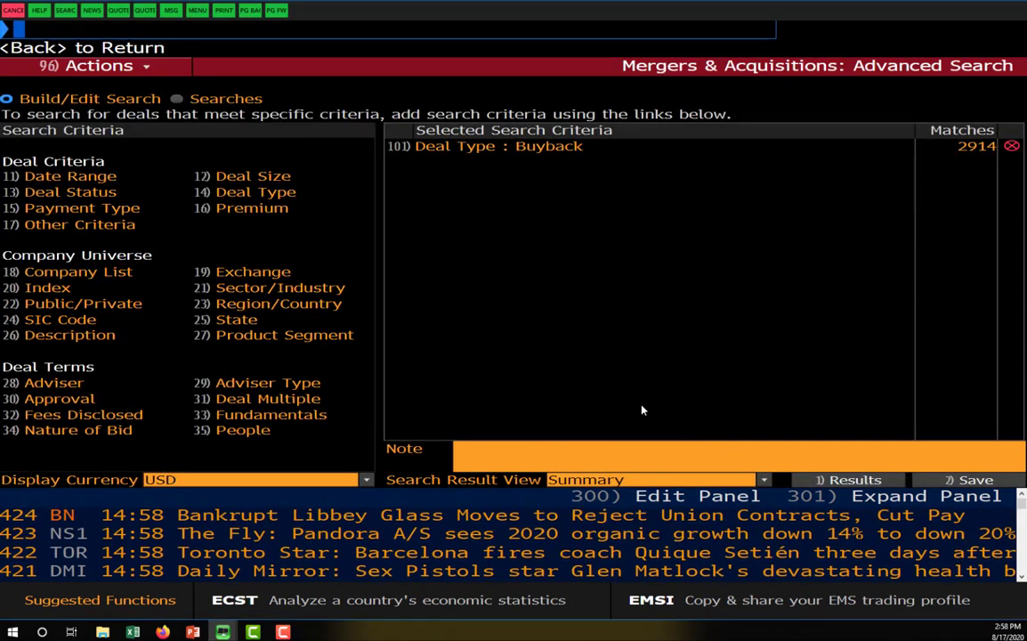
click(837, 481)
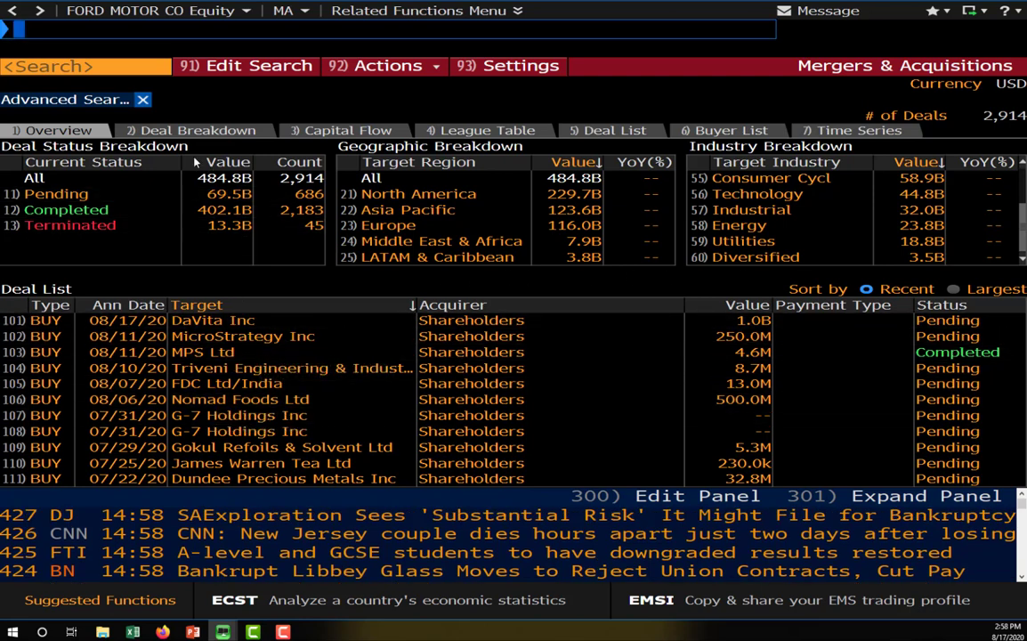
Narrow the buyback deals to completed ones and review the details of the Rosneft Oil Co PJSC buyback.
click(51, 211)
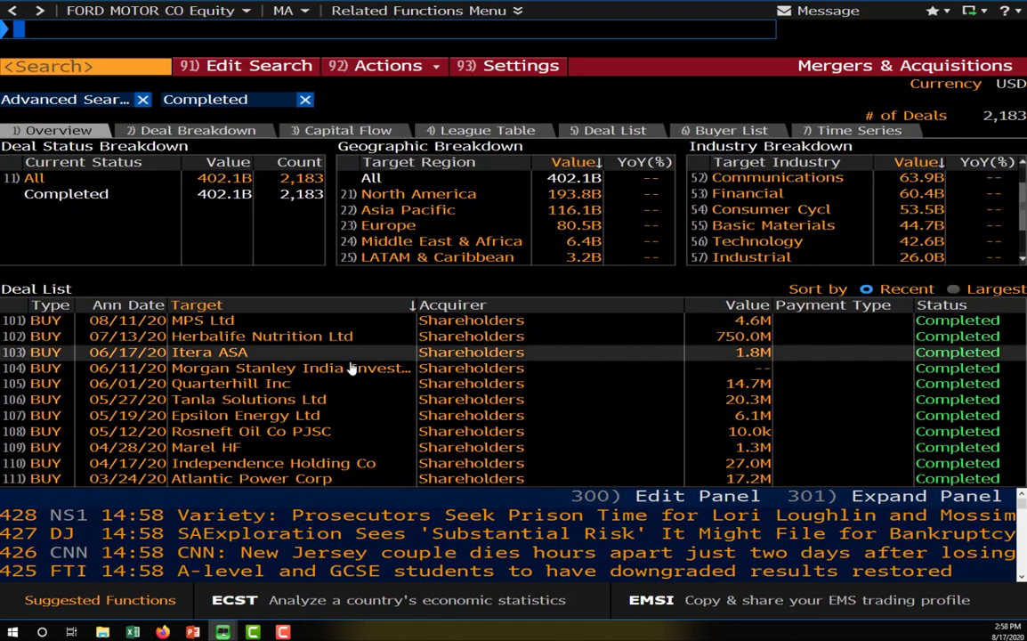
click(228, 436)
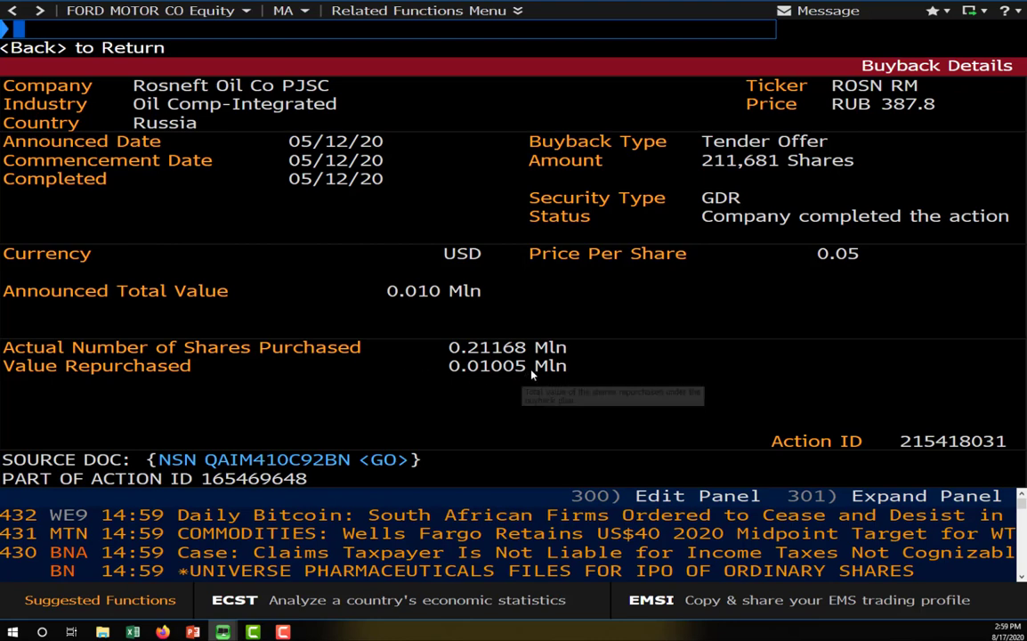
click(33, 55)
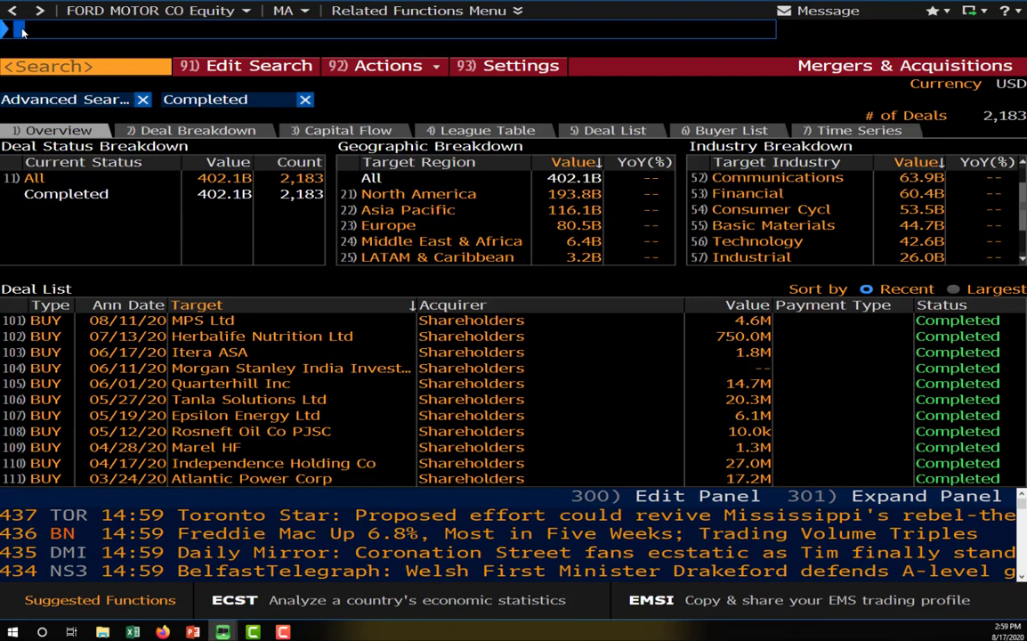
Open the Corporate Actions (CACS) function for Ford and look through its list of company actions.
text(CACS)
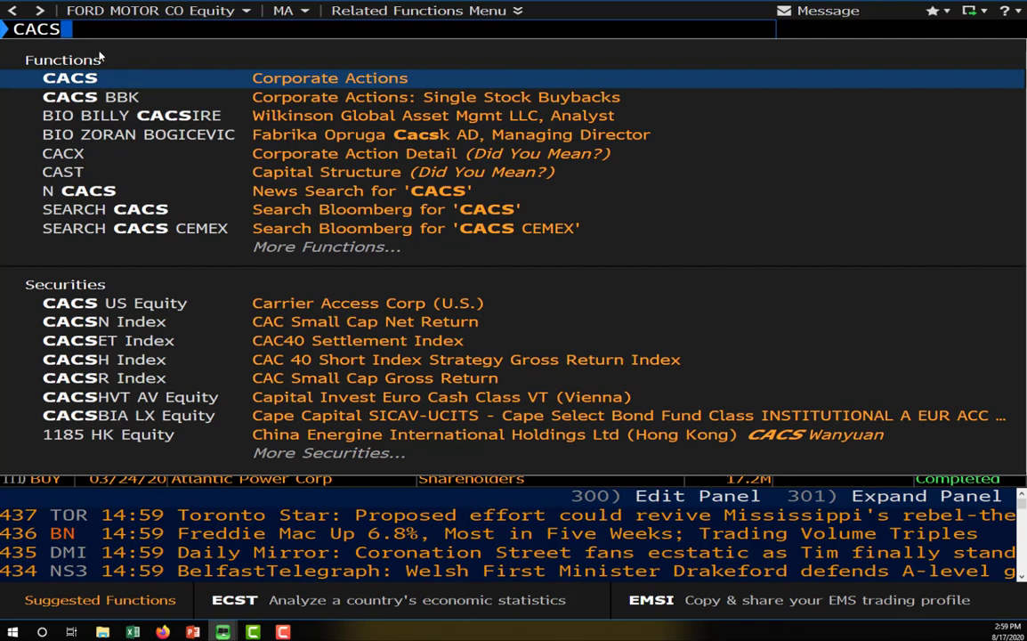
click(334, 81)
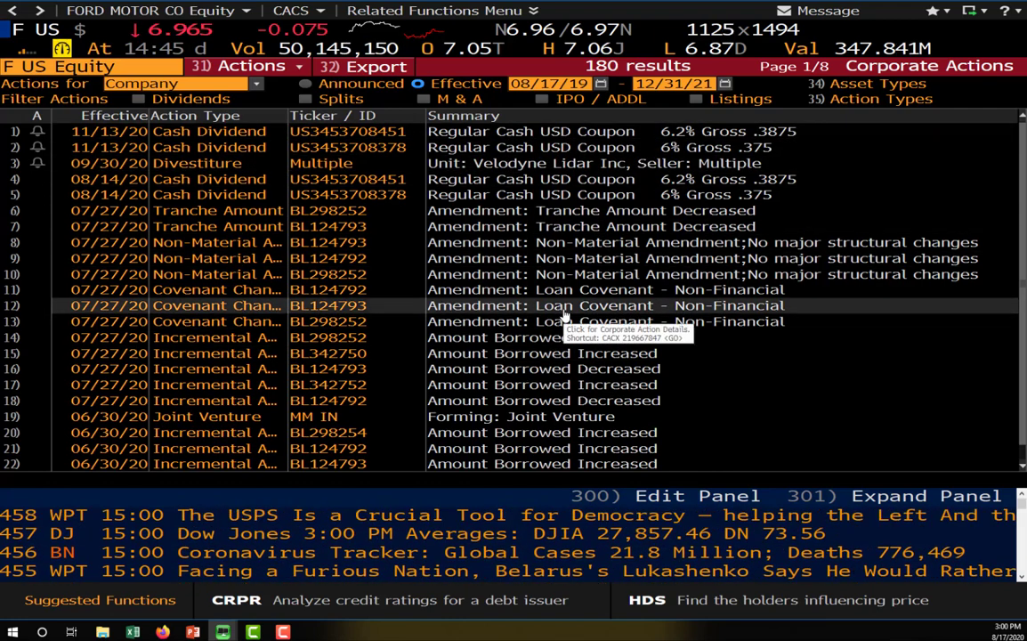
scroll(563, 321, down, 1)
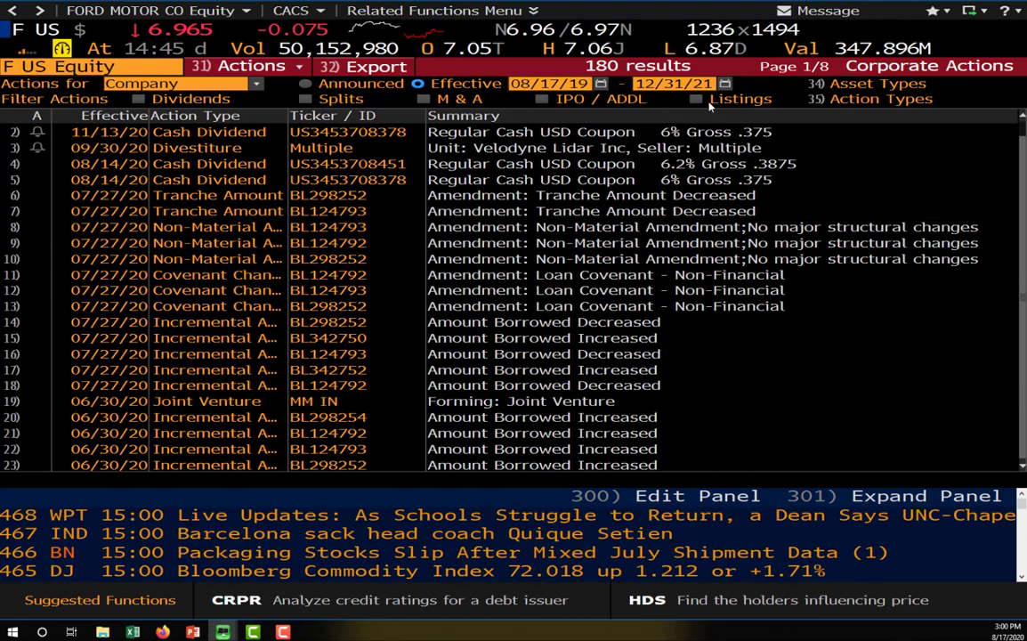
Temporarily filter Ford's corporate actions to Dividends and review the details of the 11/13/20 cash dividend with the 6% coupon.
click(138, 100)
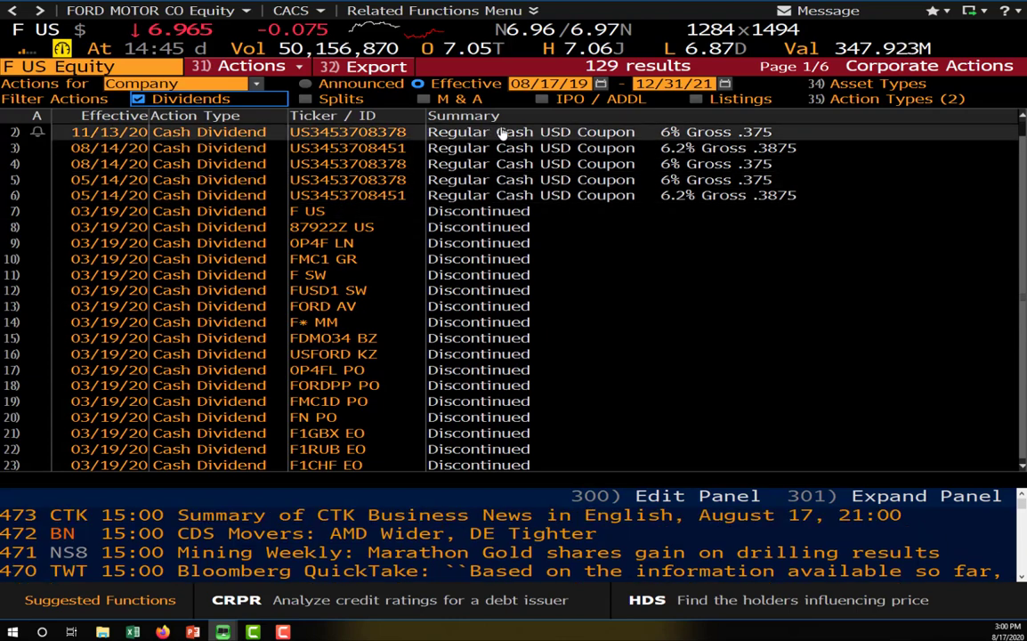
click(562, 132)
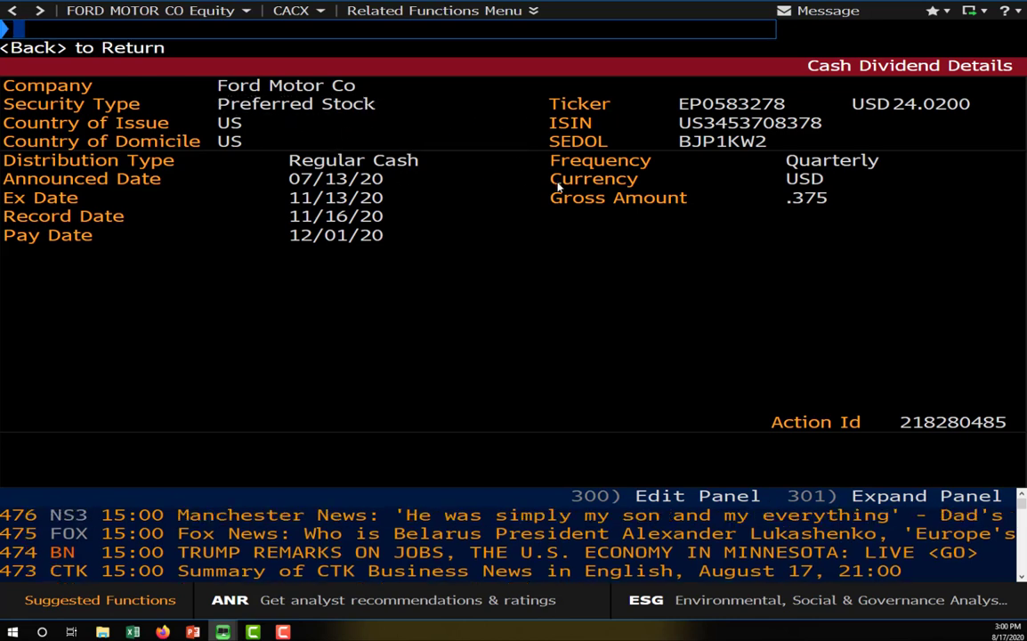
click(71, 48)
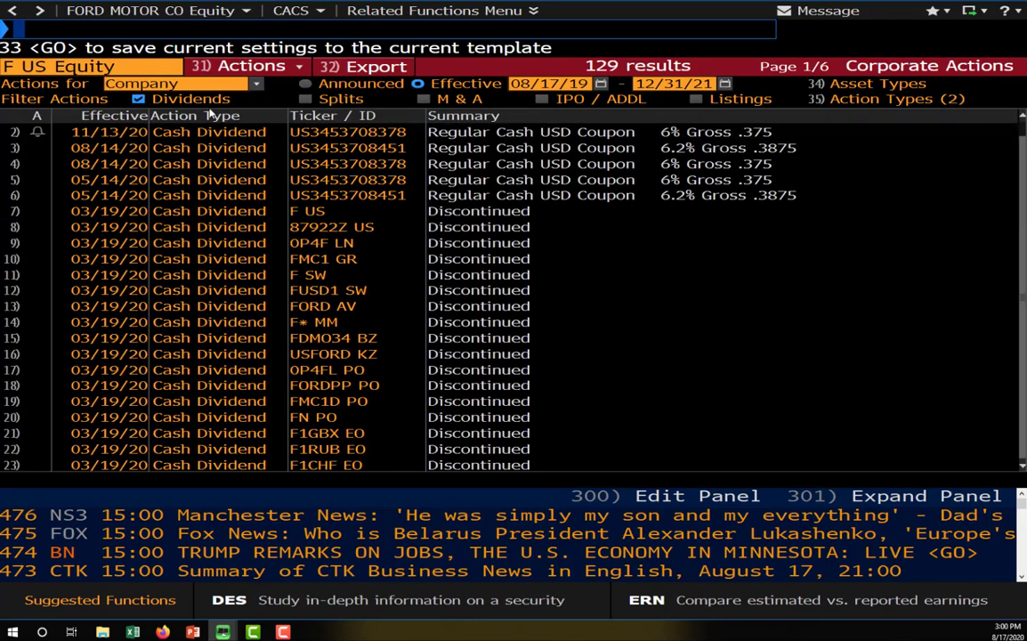
click(138, 99)
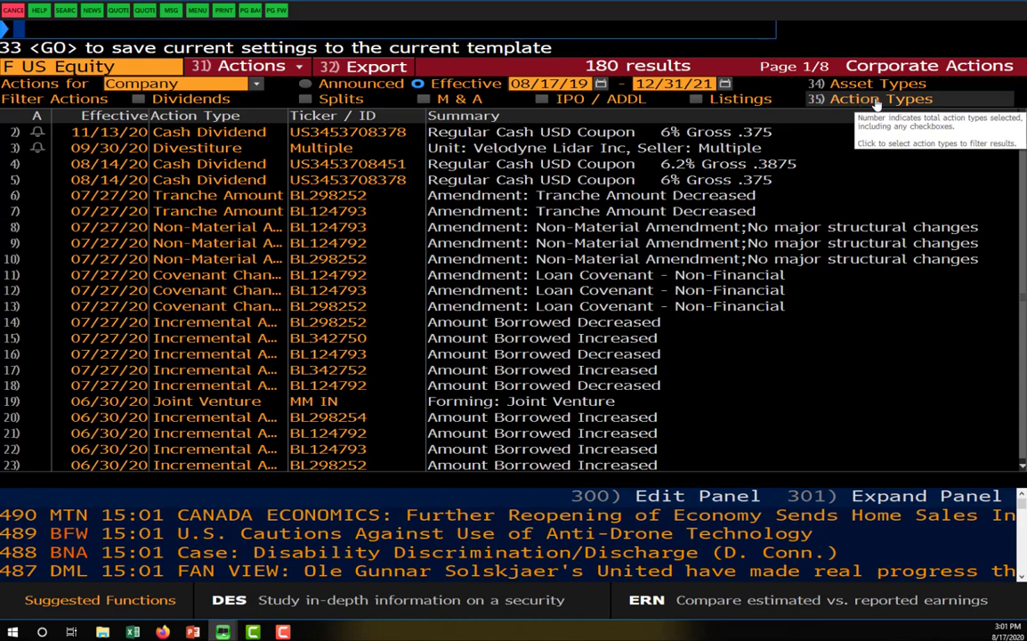
Restrict the corporate actions to the Stock Buyback action type from the Capital Change category.
click(877, 100)
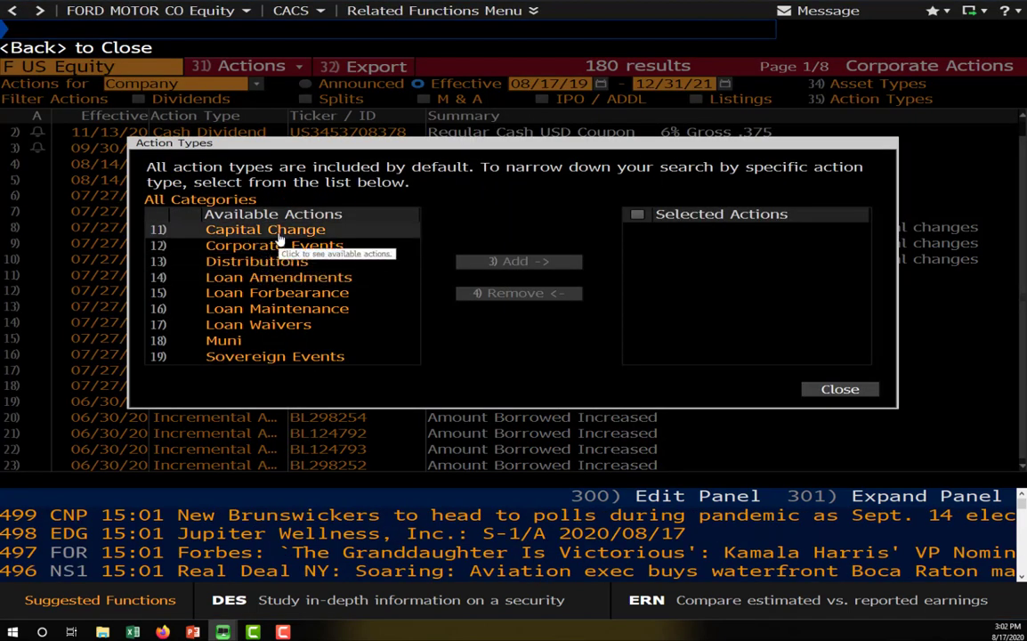
click(284, 237)
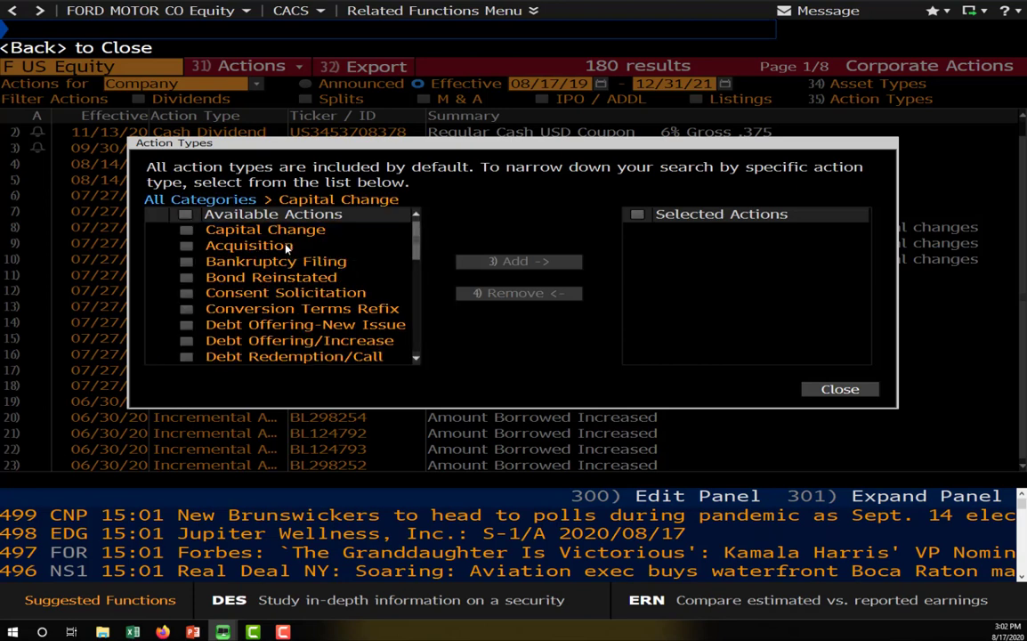
scroll(286, 255, down, 6)
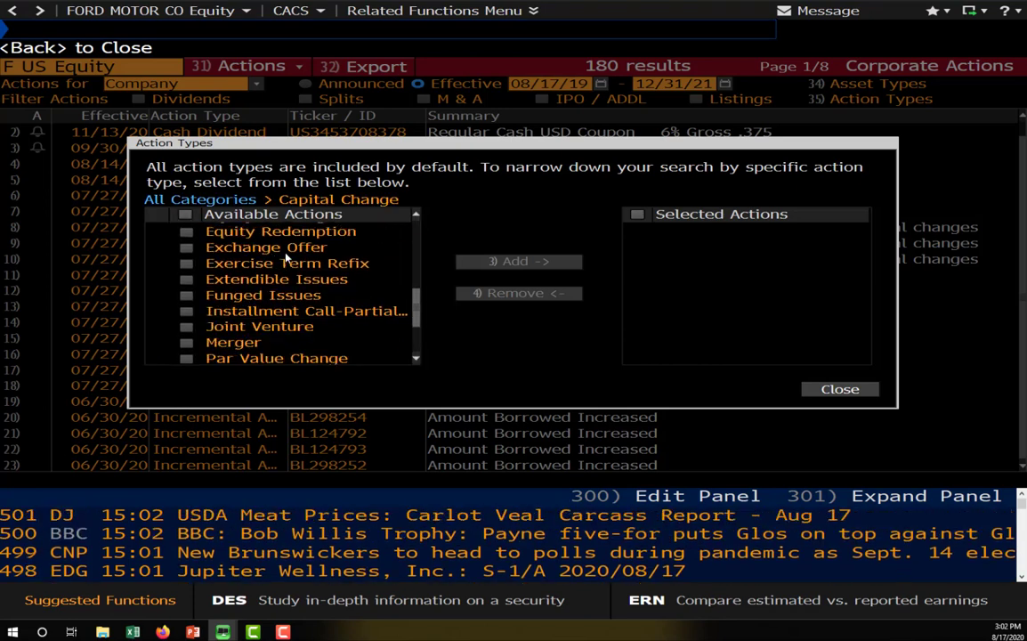
scroll(299, 263, down, 3)
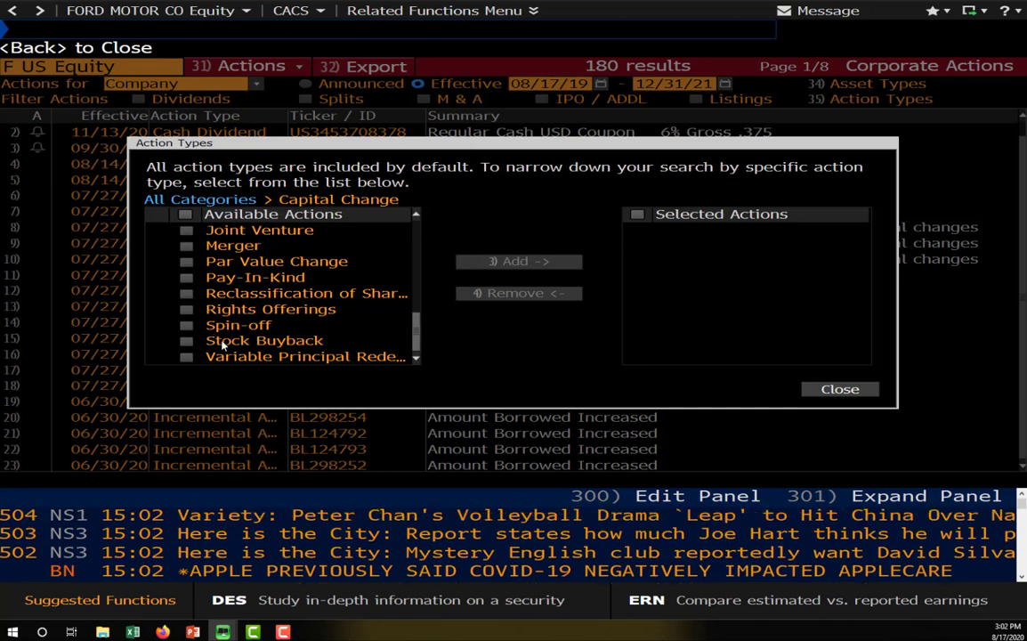
click(186, 343)
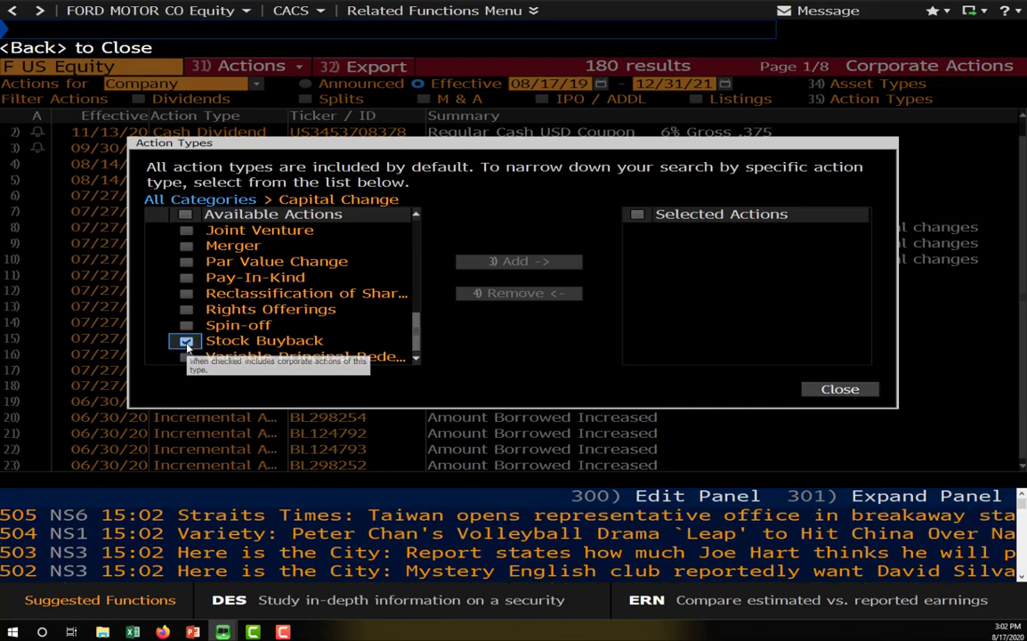
click(545, 261)
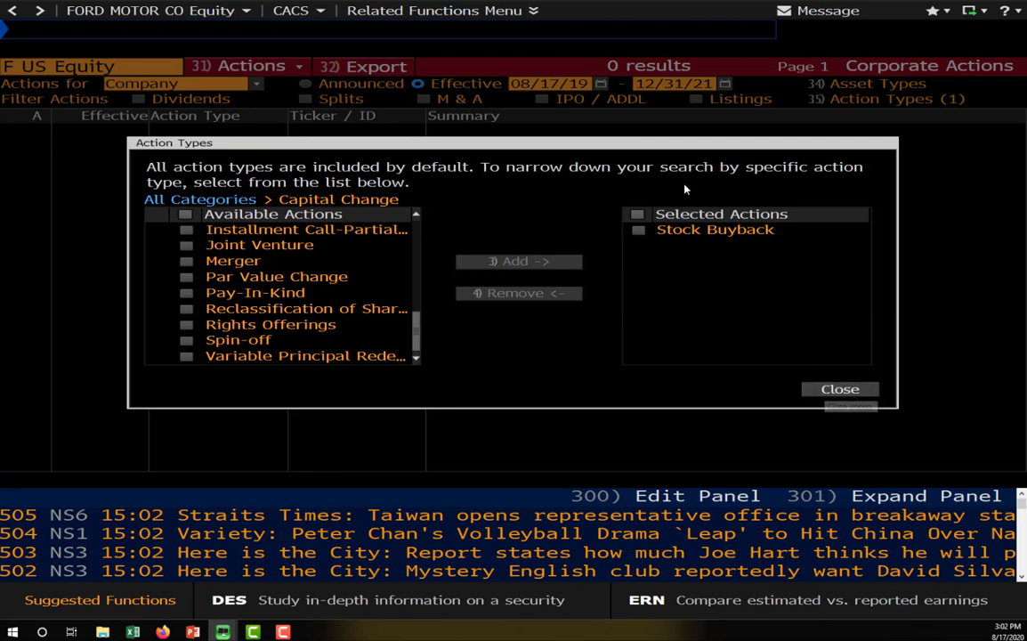
click(637, 216)
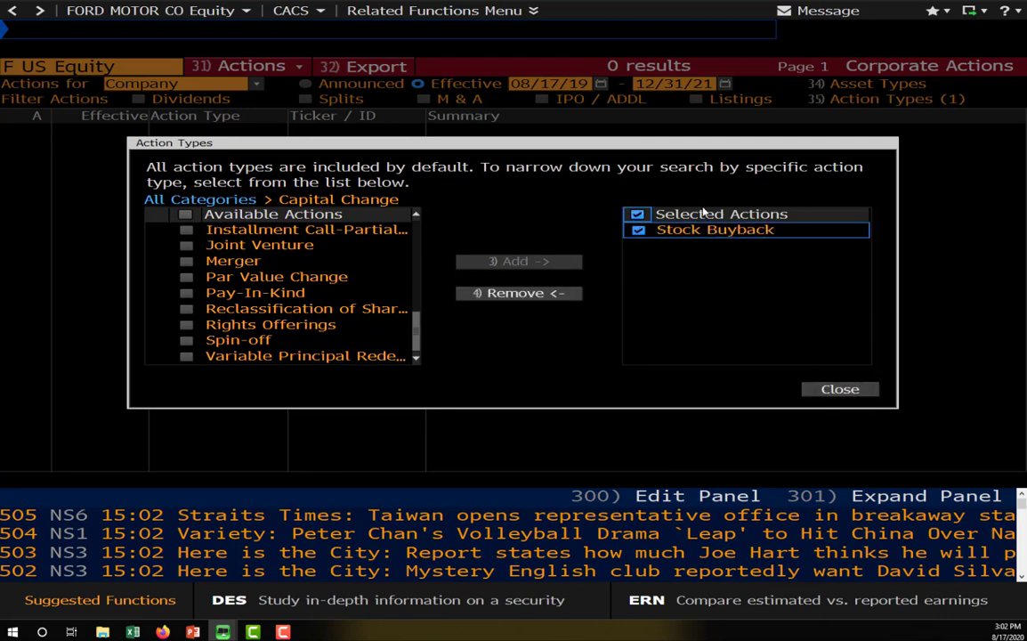
click(840, 390)
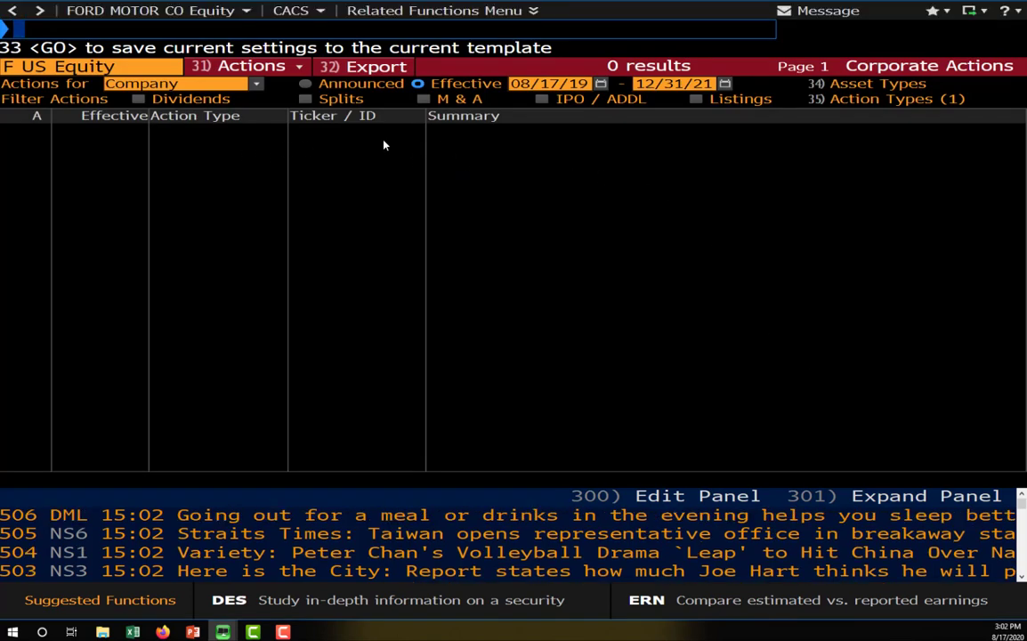
Set the start of the effective date range to 08/17/10 and refresh Ford's stock buyback results.
click(585, 83)
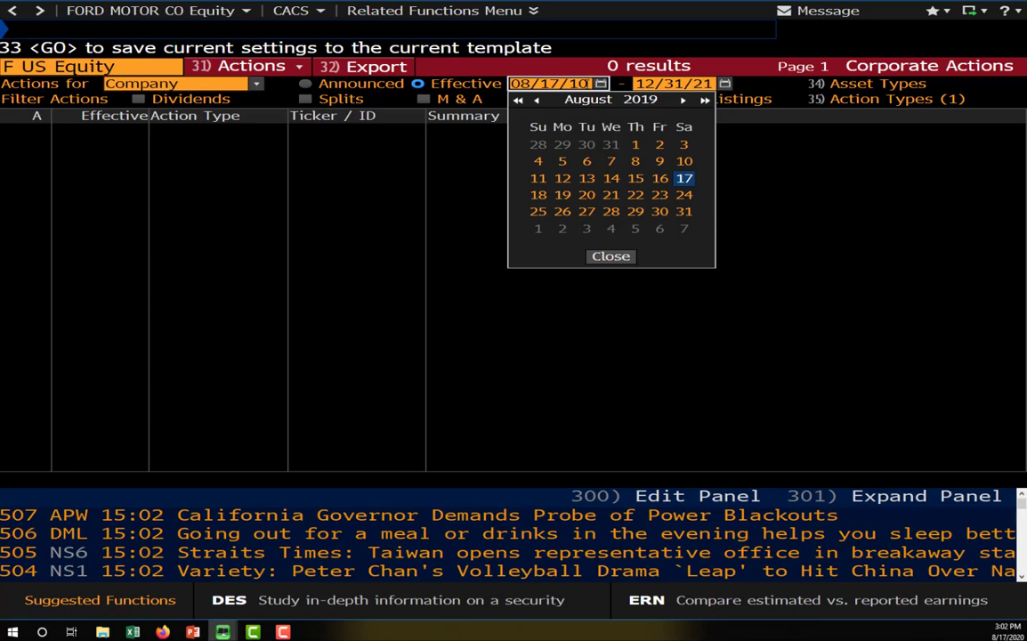
text(10)
key(Return)
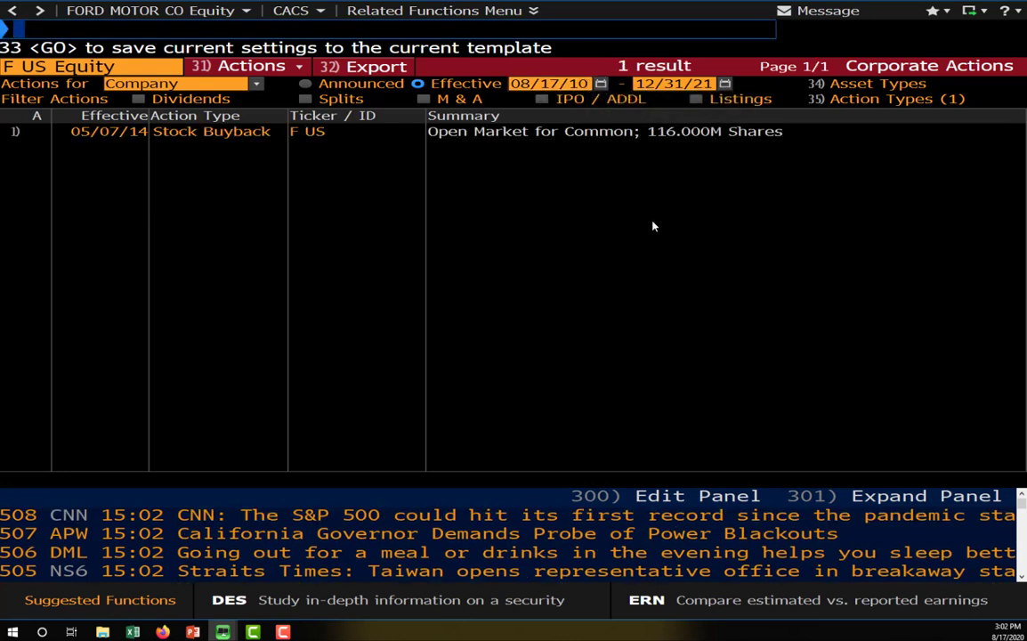